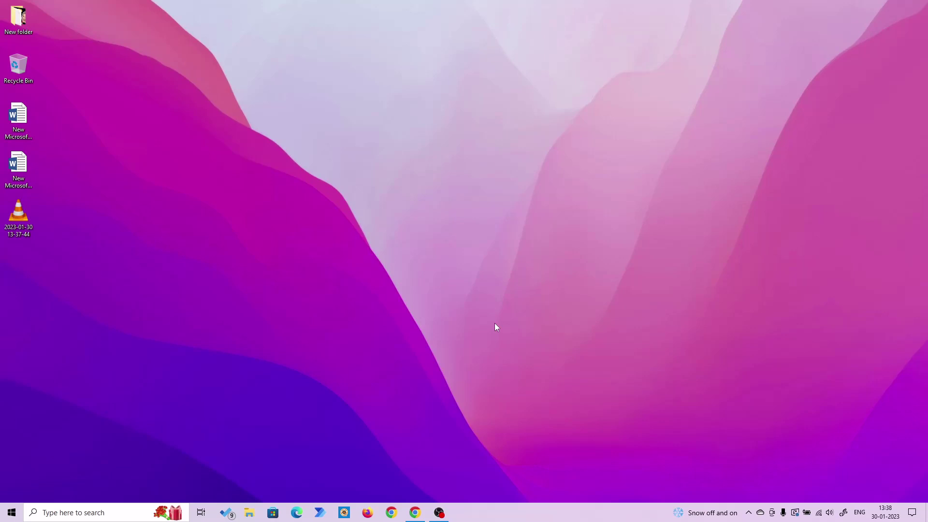
Step: Switch to the Chrome window showing Google results for 'wellsaid labs'
key(alt+Tab)
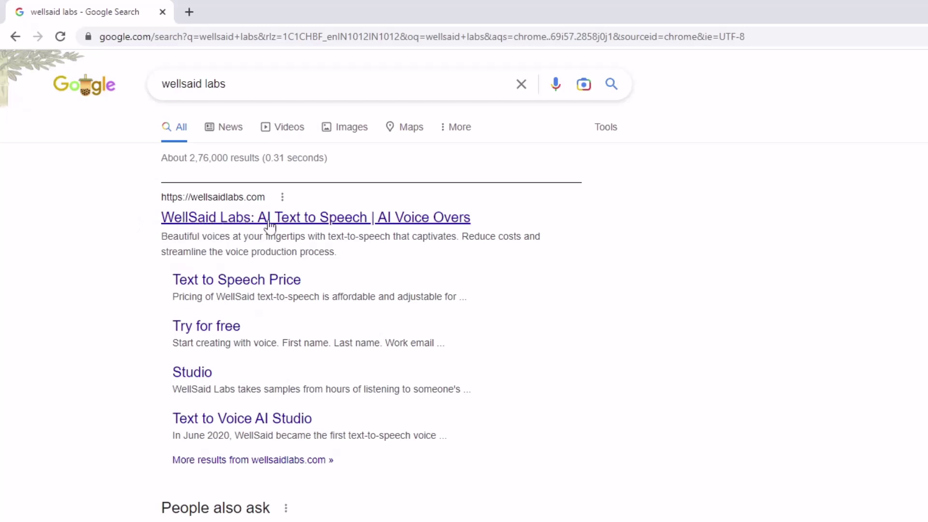
Step: Open the top result, 'WellSaid Labs: AI Text to Speech | AI Voice Overs'
click(445, 224)
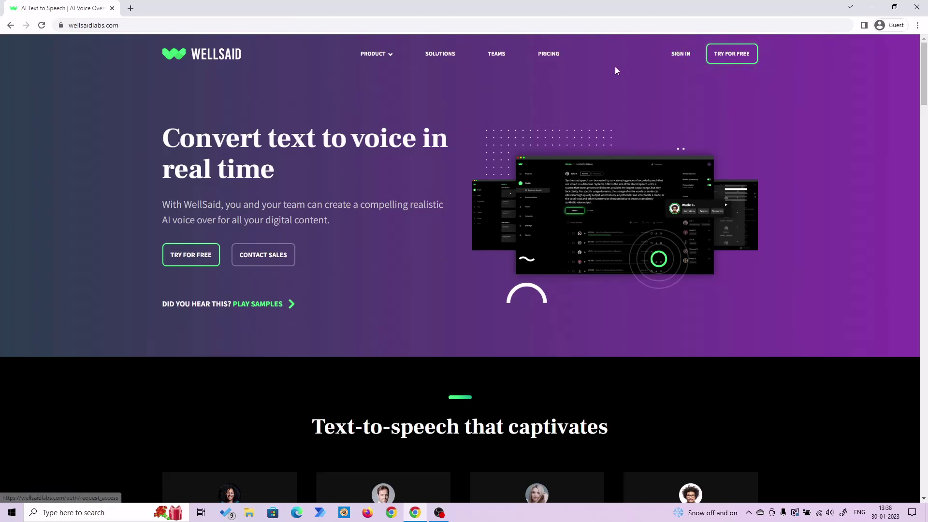
Step: Browse the monthly plan prices, then start a free trial to reach the Projects dashboard
click(546, 57)
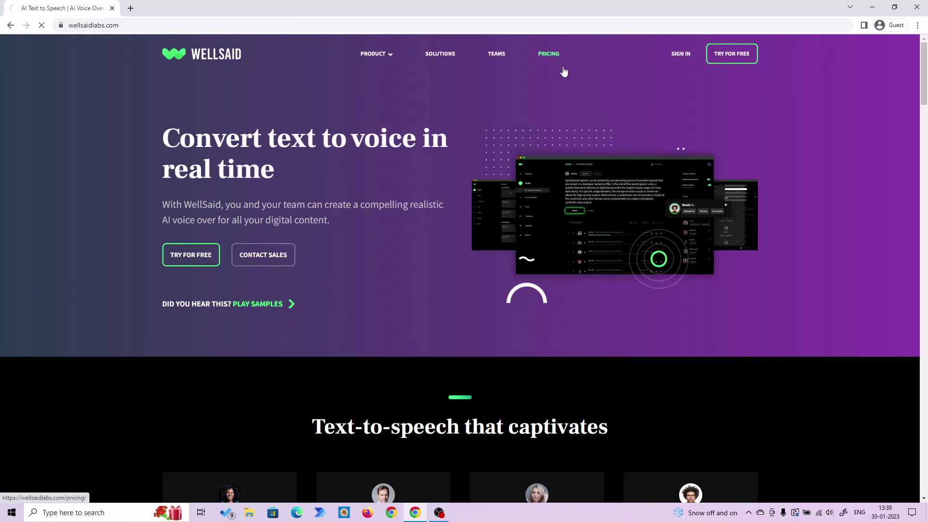
scroll(802, 301, down, 2)
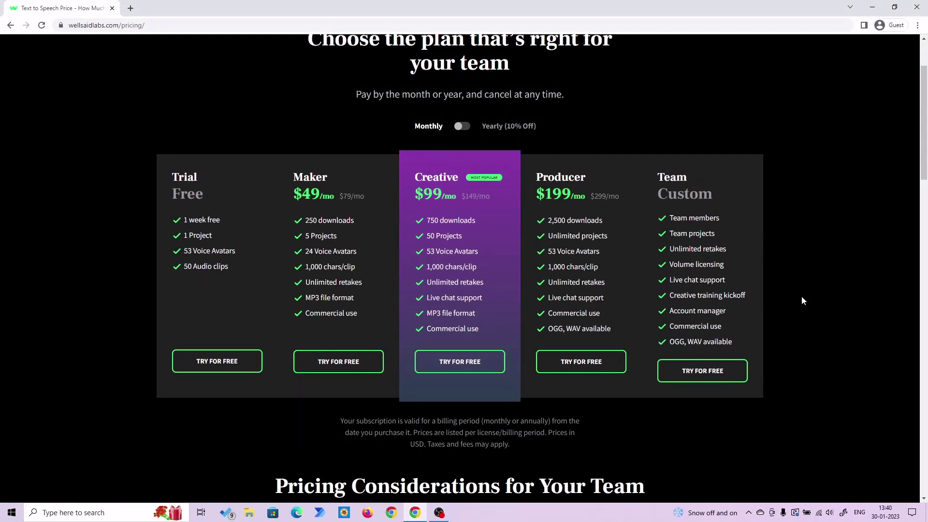
scroll(802, 297, up, 1)
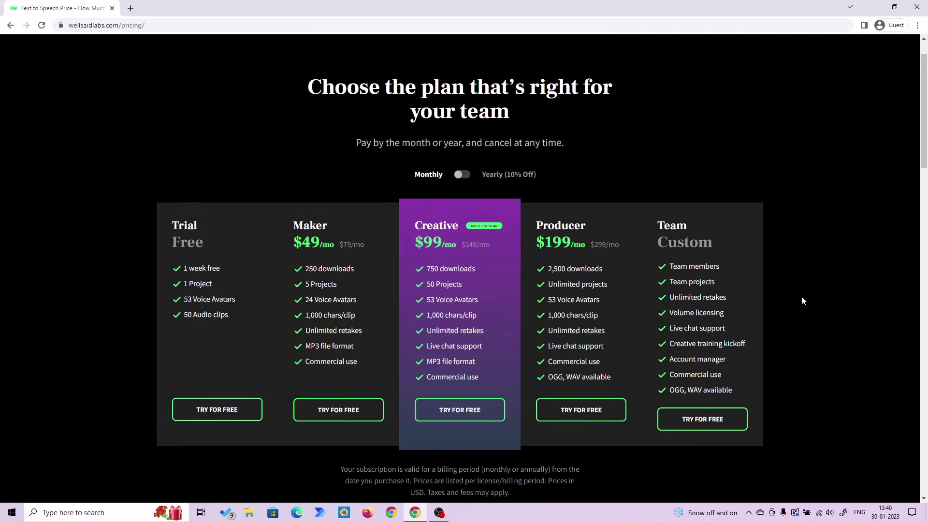
scroll(802, 300, up, 1)
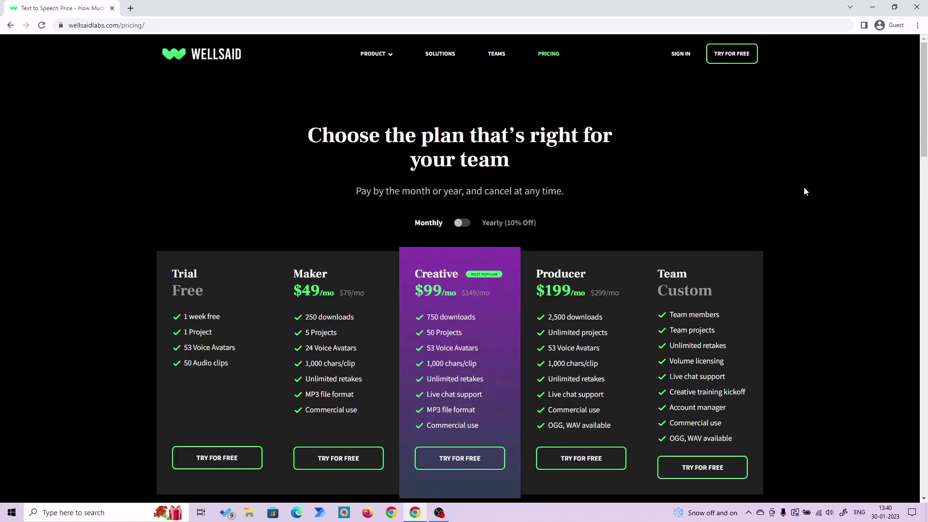
click(736, 62)
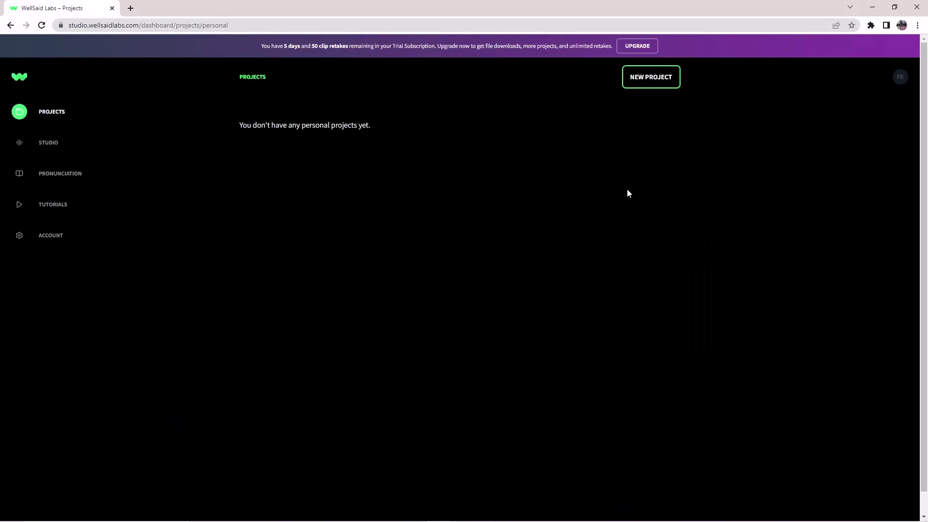
Step: Create a new personal project named 'Mr. P'
click(653, 86)
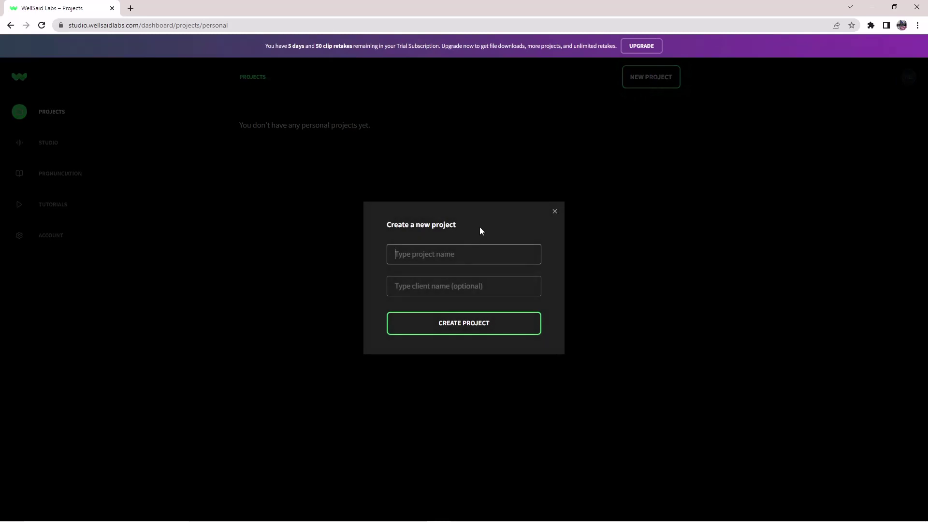
text(Mr)
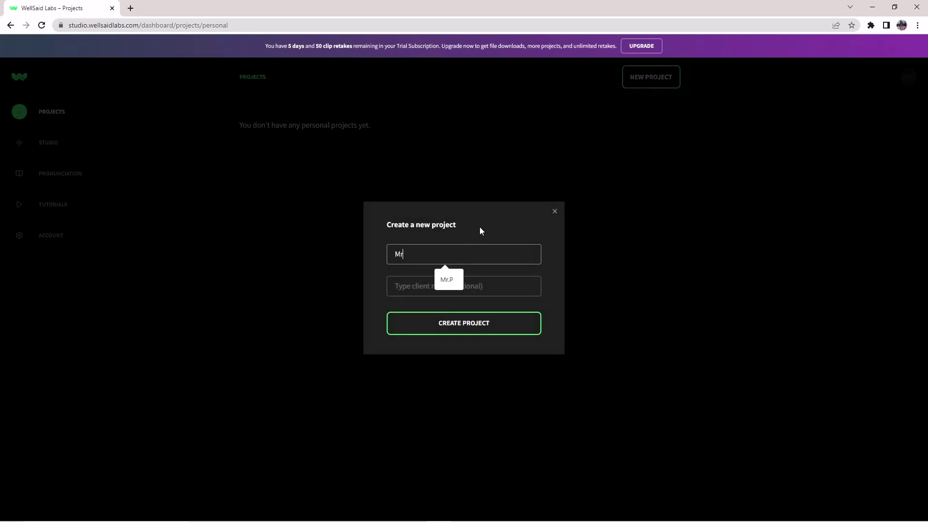
text(. P)
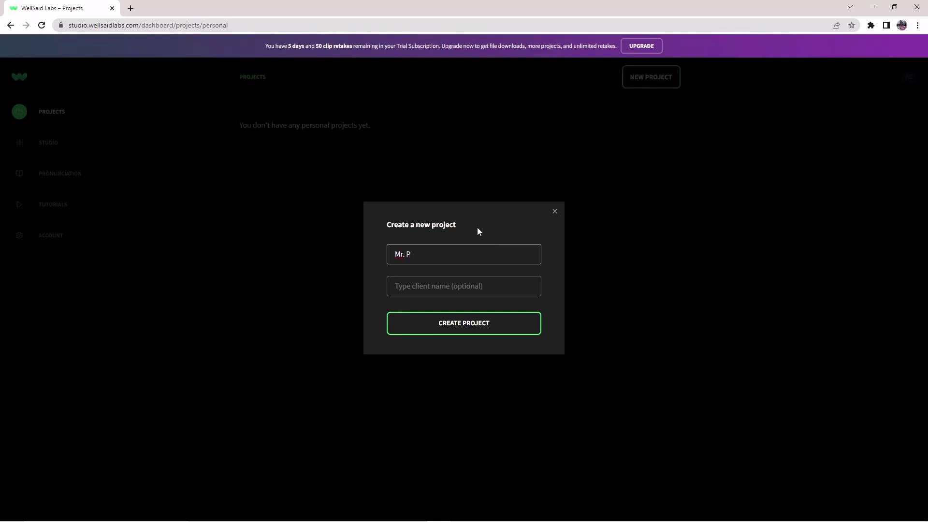
click(483, 321)
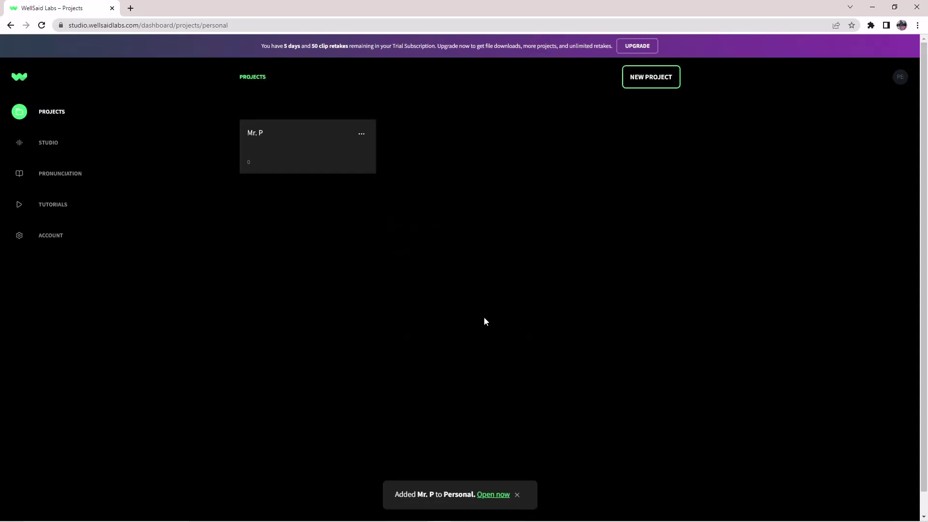
Step: Open the Mr. P studio and confirm the voice style stays Narration (US)
click(316, 154)
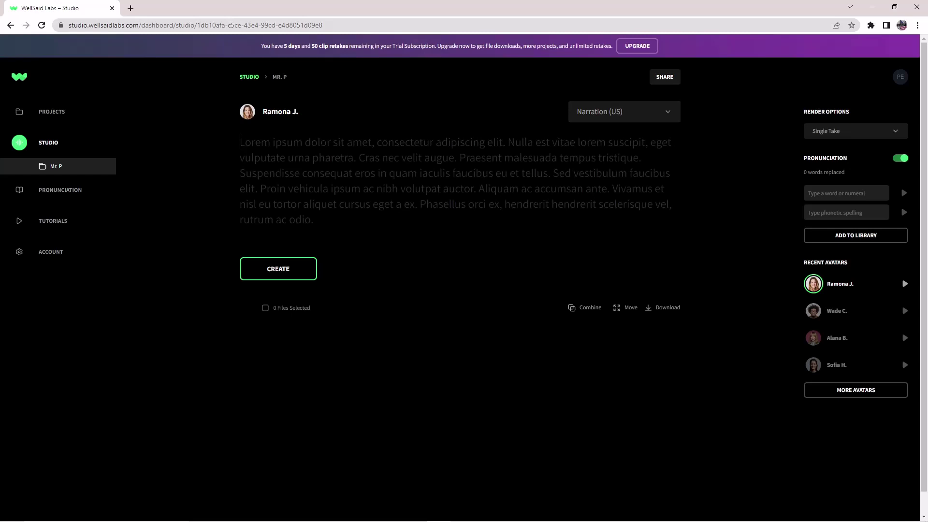
click(632, 111)
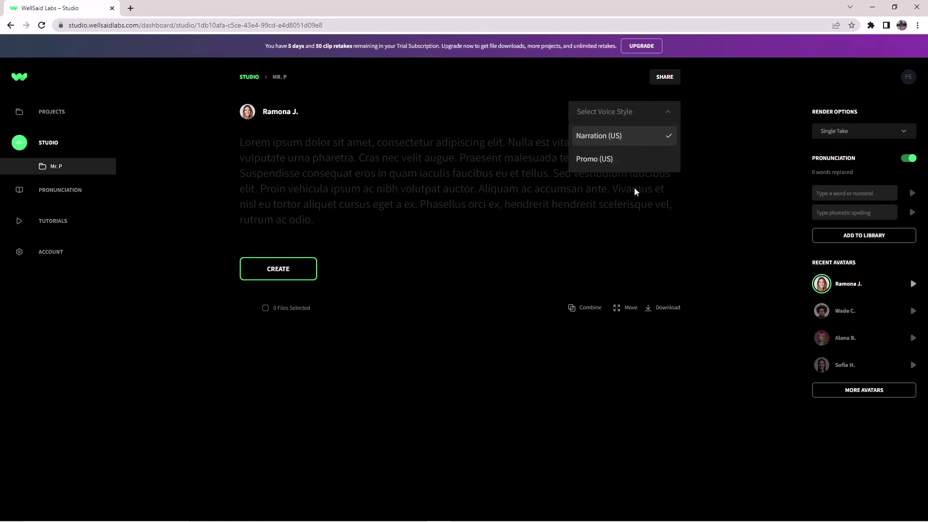
click(699, 172)
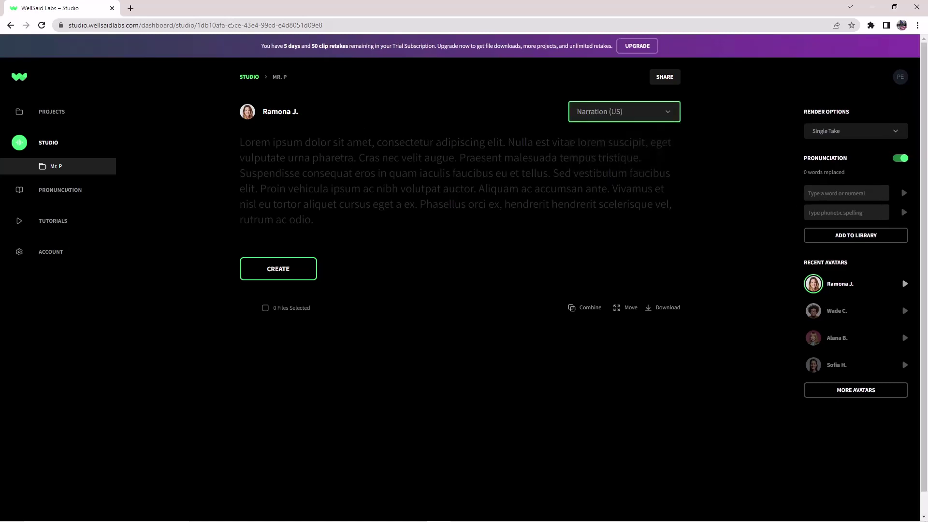
key(Tab)
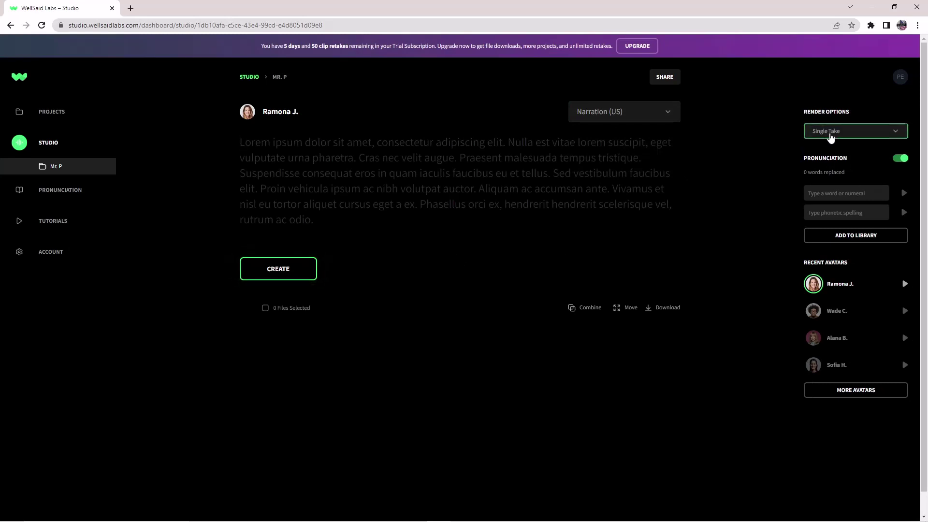
Step: Check render options, keeping Single Take, and bring up the full voice avatar list
click(854, 132)
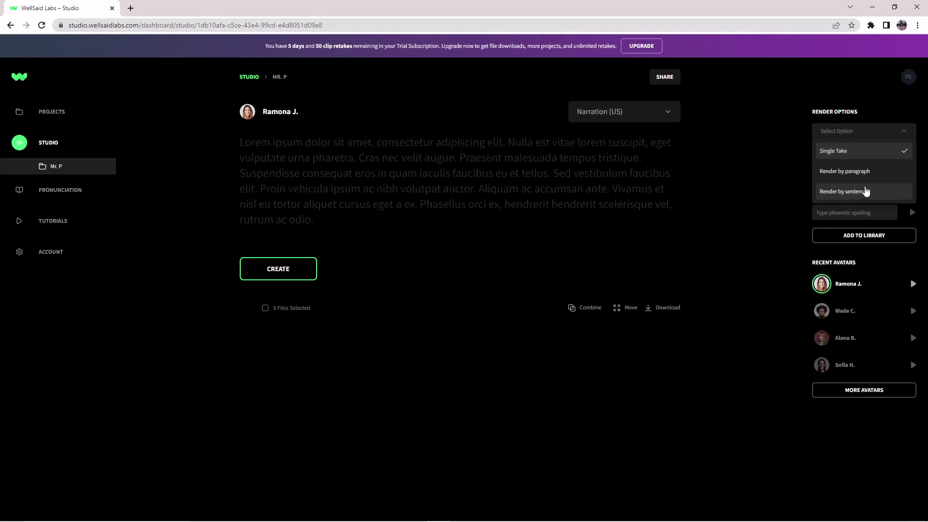
click(745, 239)
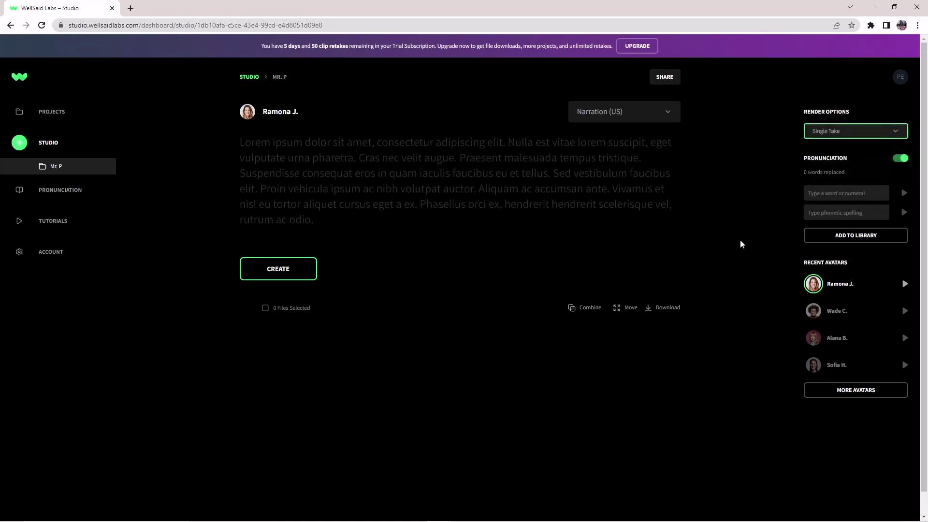
click(880, 390)
Step: Search the voice avatars for conversational, promo and narration terms, clearing each in turn
click(880, 391)
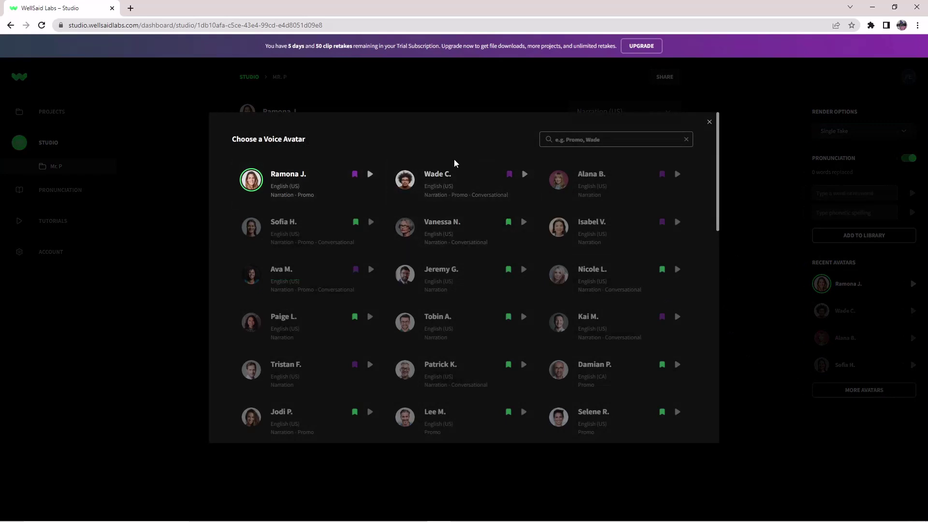
click(555, 139)
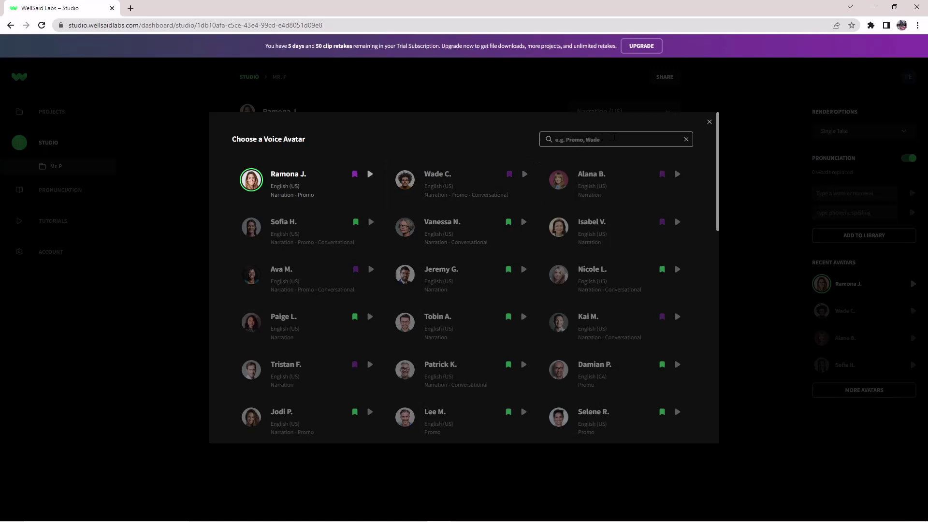
text(conve)
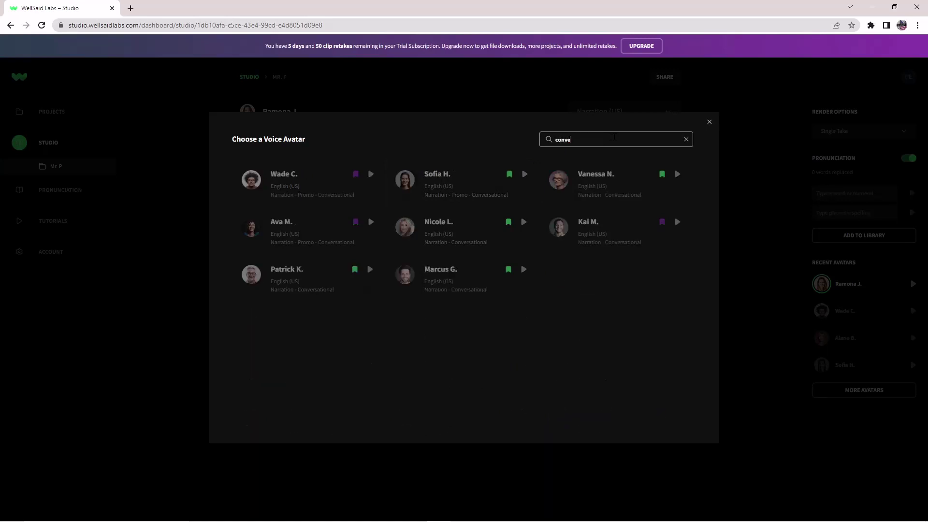
key(BackSpace)
key(BackSpace)
key(BackSpace)
key(BackSpace)
key(BackSpace)
text(pro)
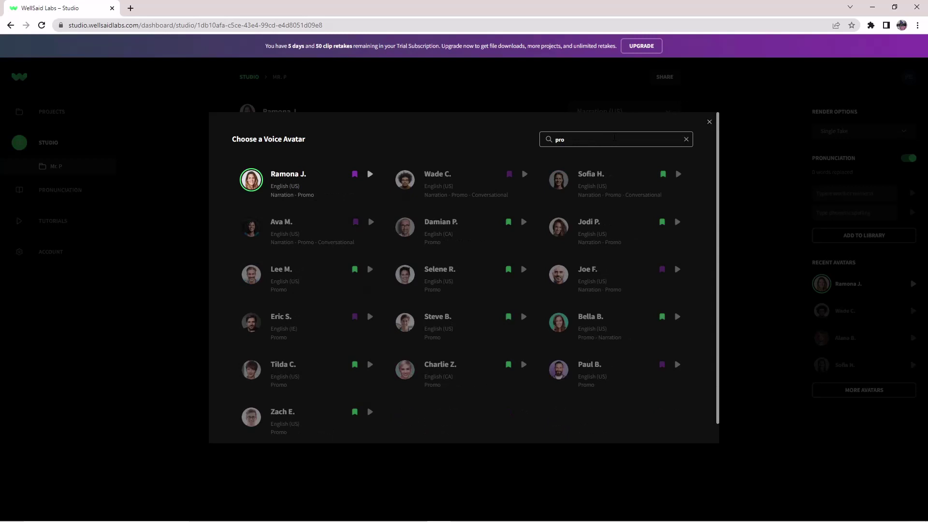
key(BackSpace)
key(BackSpace)
key(BackSpace)
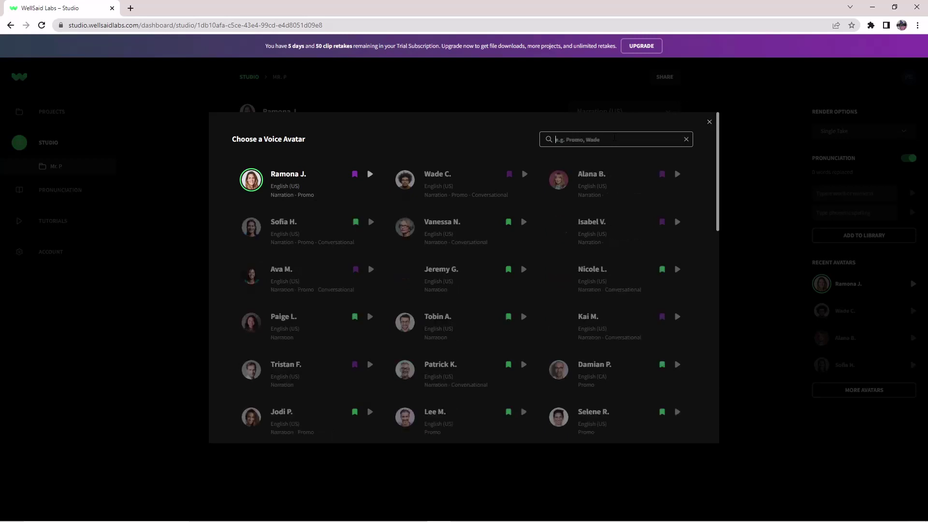
text(nara)
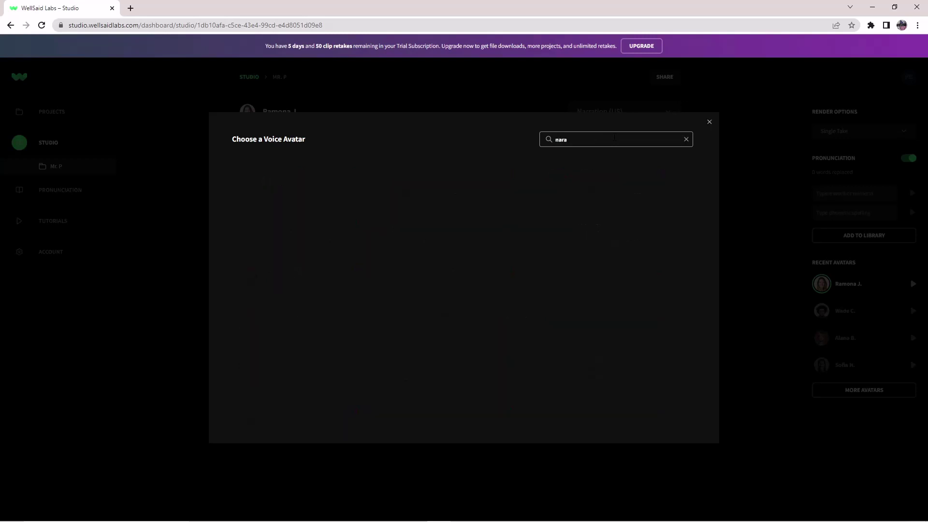
key(BackSpace)
text(ra)
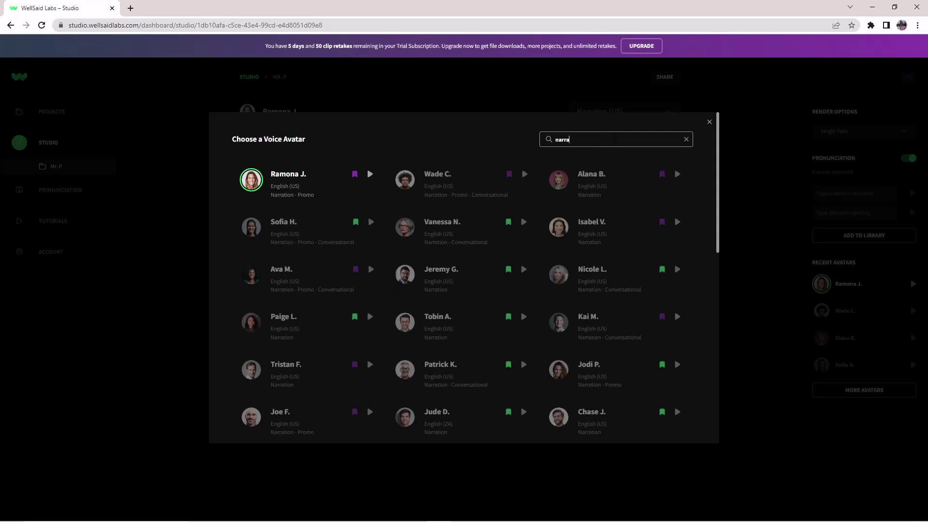
key(BackSpace)
key(BackSpace)
key(BackSpace)
key(BackSpace)
key(BackSpace)
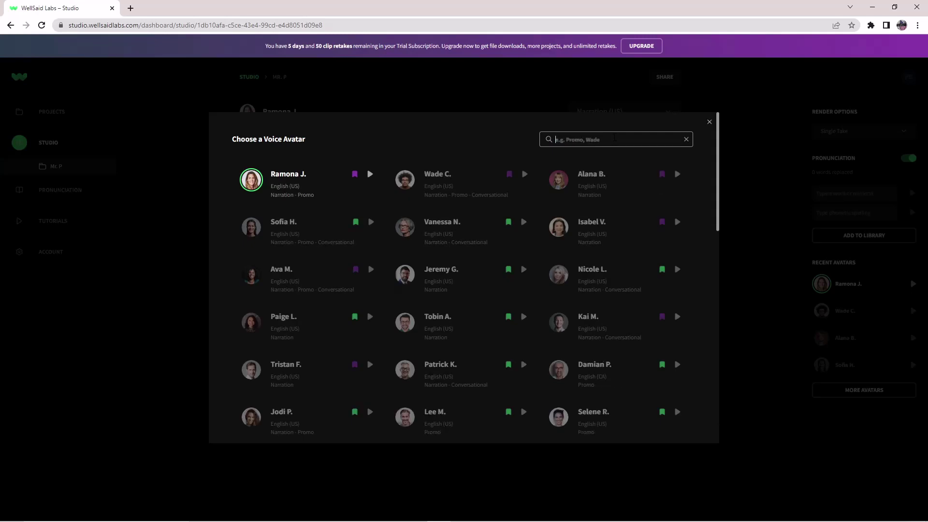
Step: Filter avatars by 'us' then 'uk', then clear the search to list every voice
text(us)
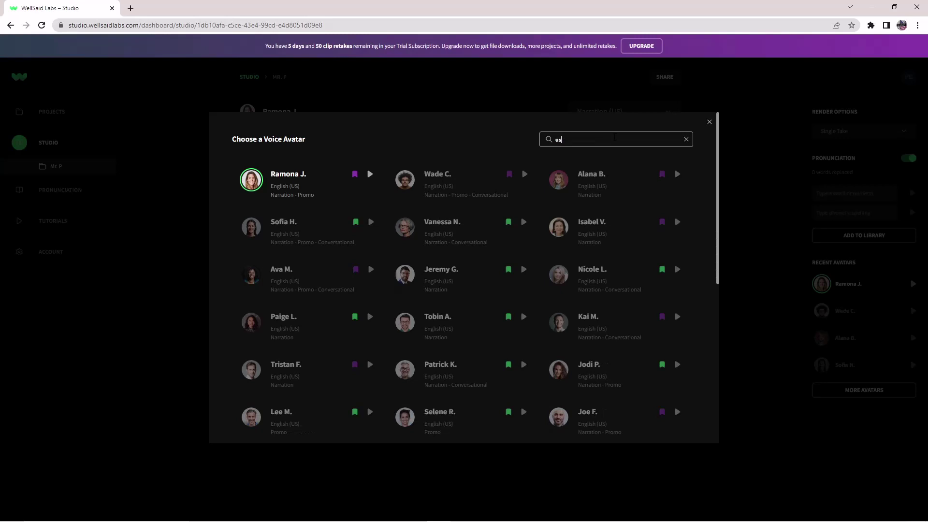
key(BackSpace)
key(BackSpace)
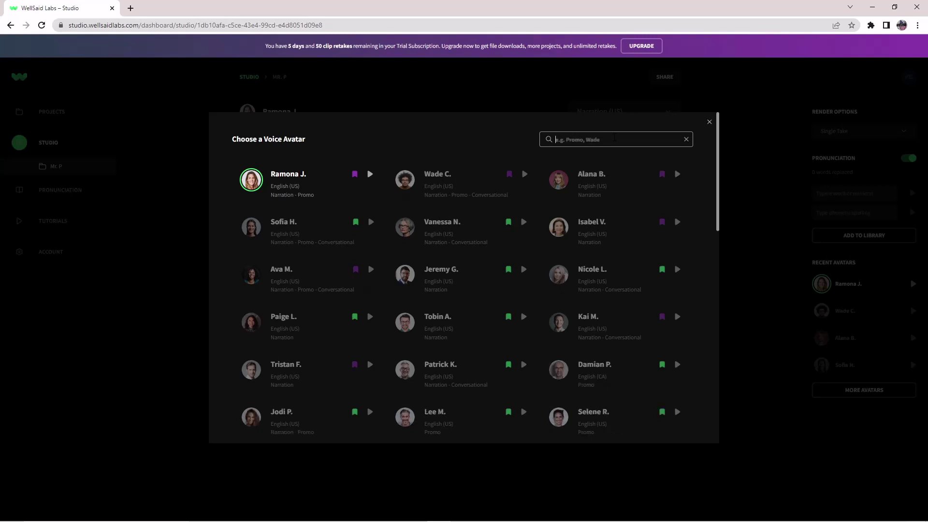
text(uk)
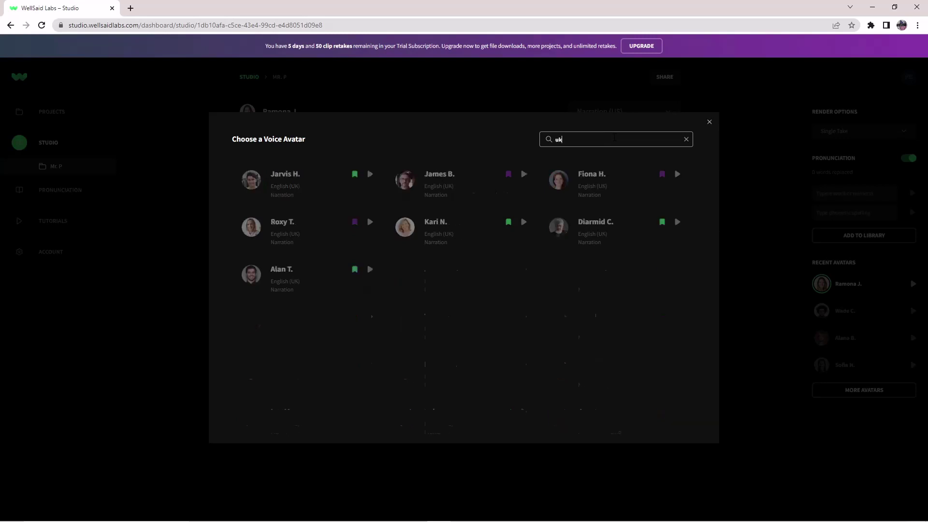
key(BackSpace)
key(BackSpace)
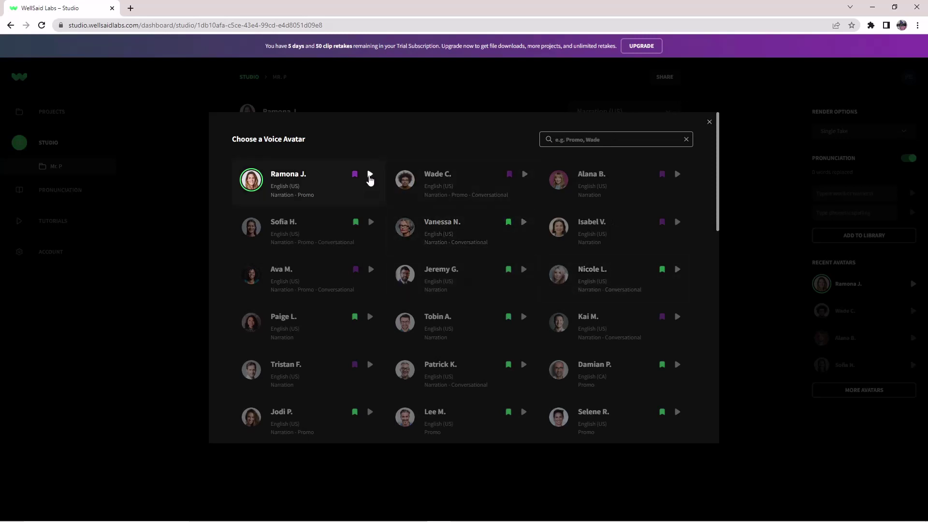
Step: Play samples from Ramona J., Jodi P., Joe F., Garry J., Eric S. and Chase J
click(369, 177)
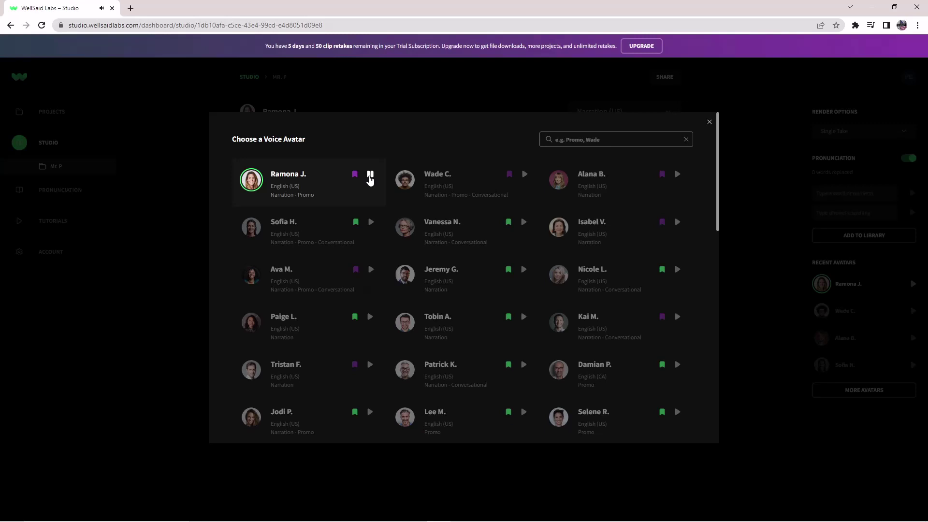
scroll(386, 305, down, 3)
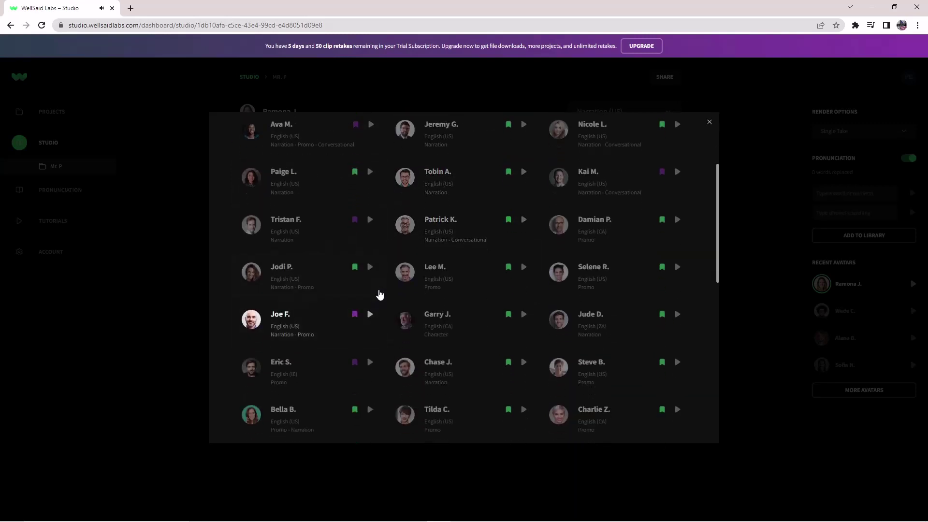
click(370, 268)
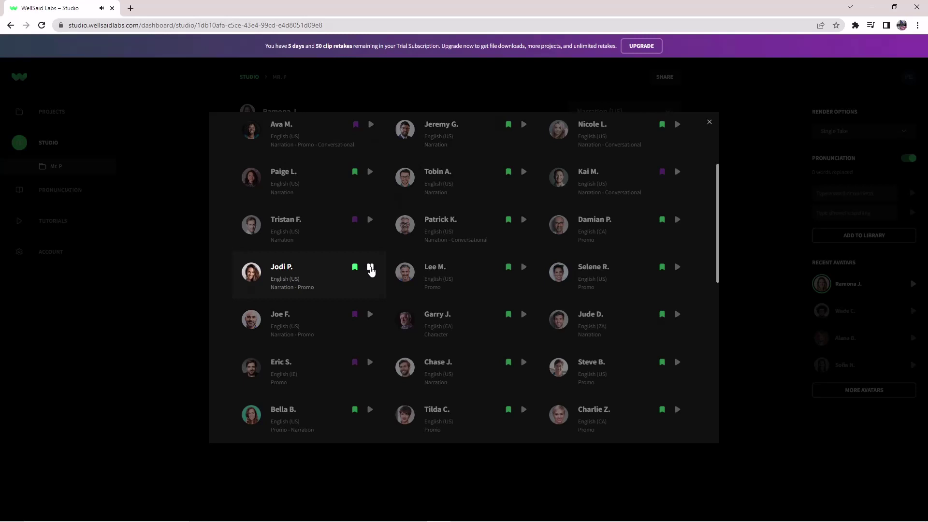
click(370, 315)
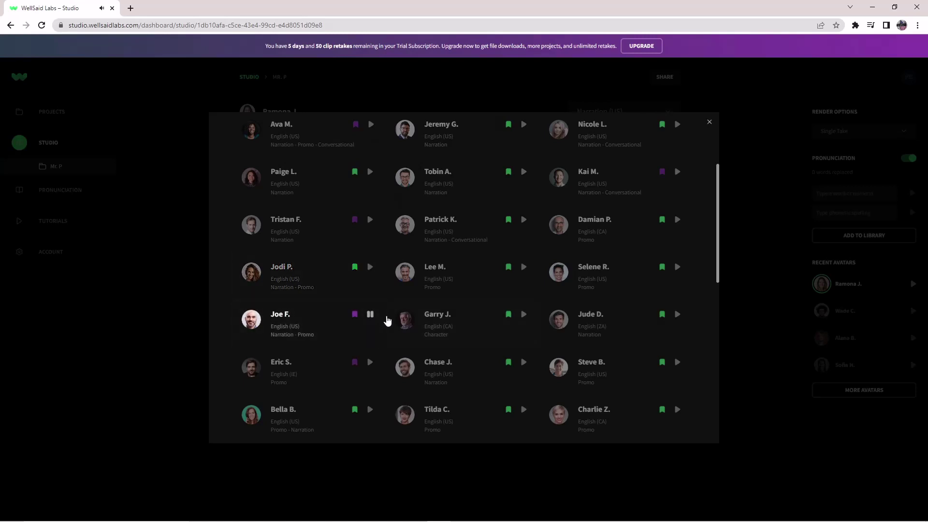
click(524, 315)
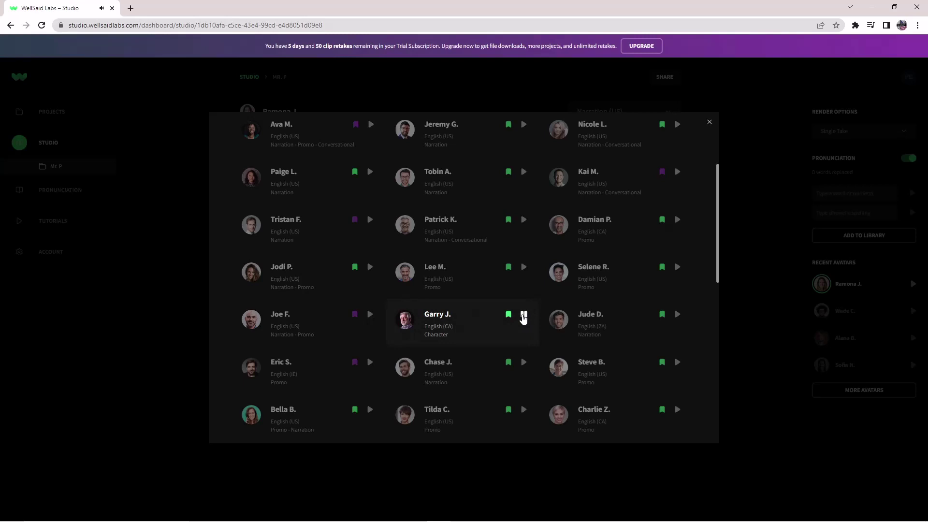
click(370, 363)
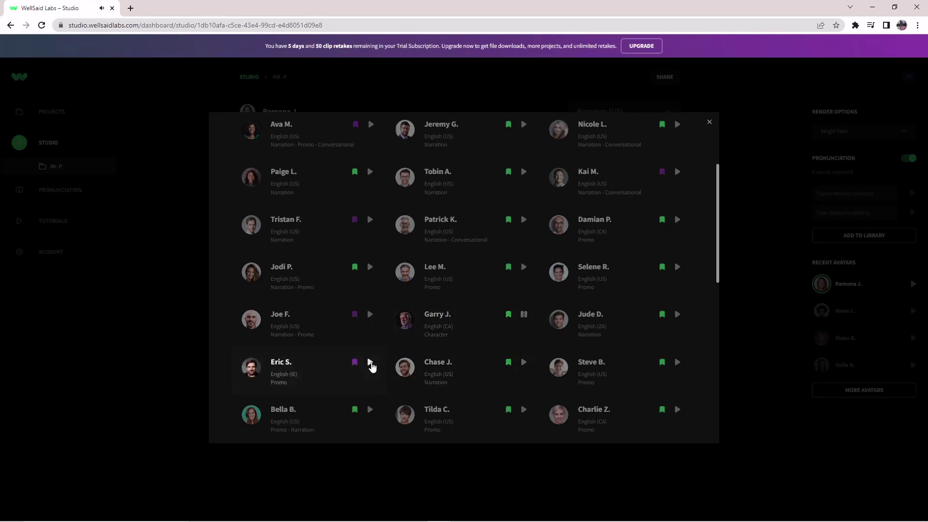
click(524, 363)
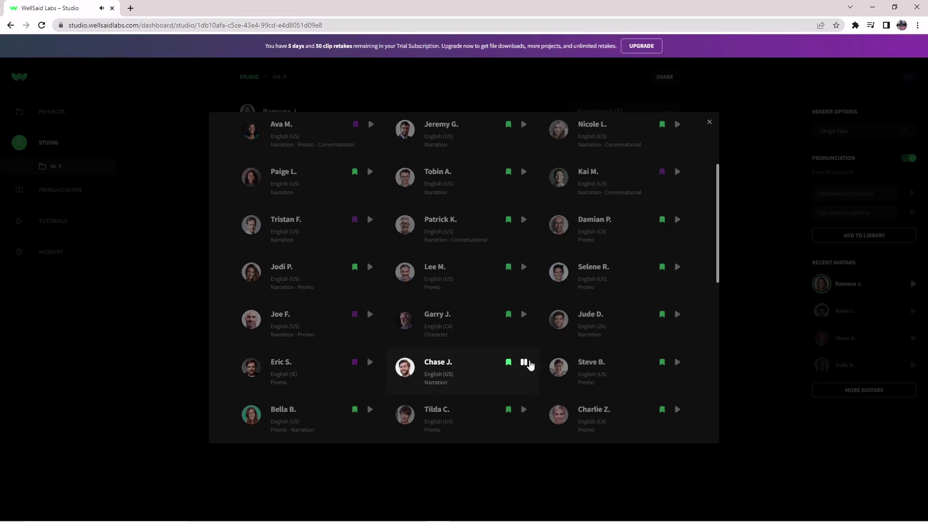
Step: Play Charlie Z. and Gia V. samples, then replay Joe F.'s sample
scroll(623, 355, down, 2)
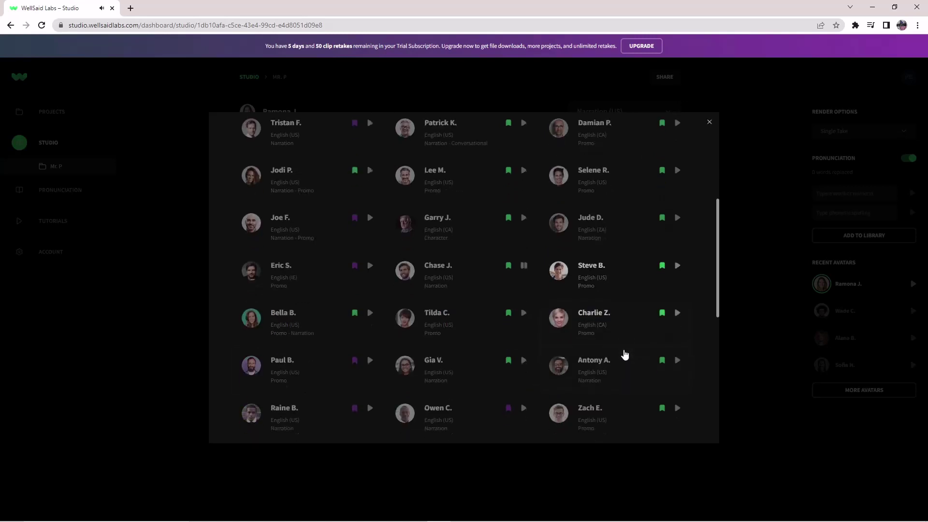
click(678, 315)
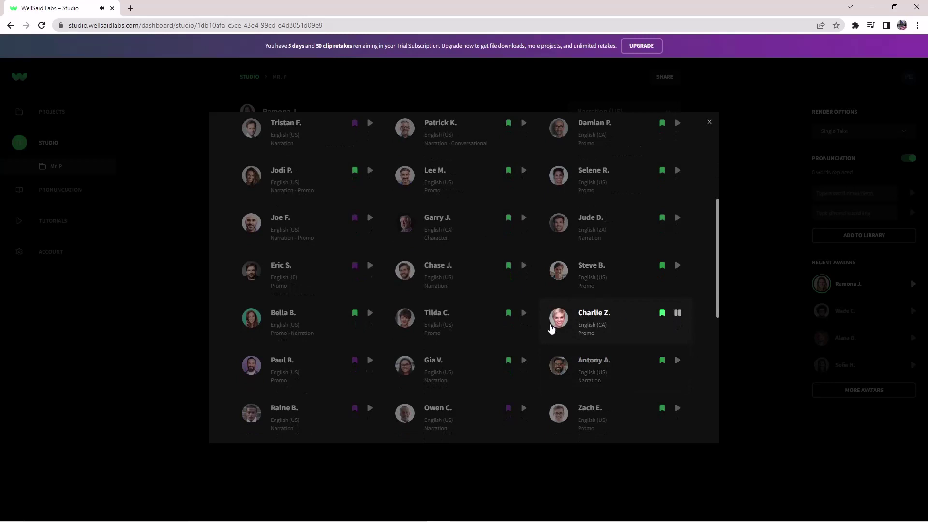
click(524, 362)
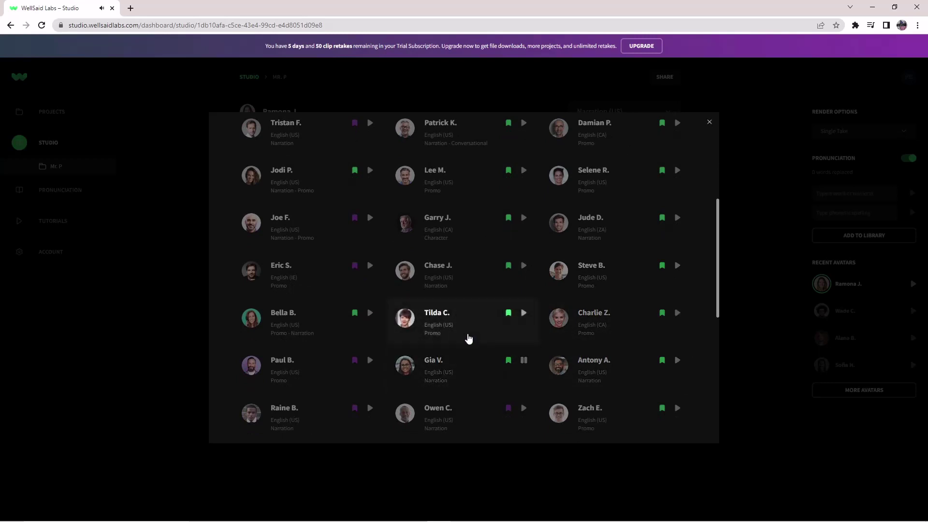
scroll(469, 338, up, 2)
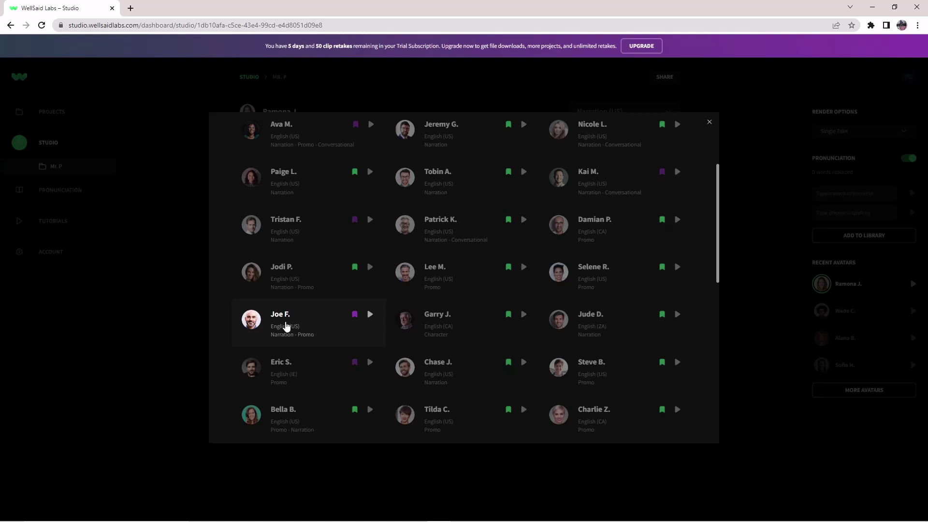
click(370, 319)
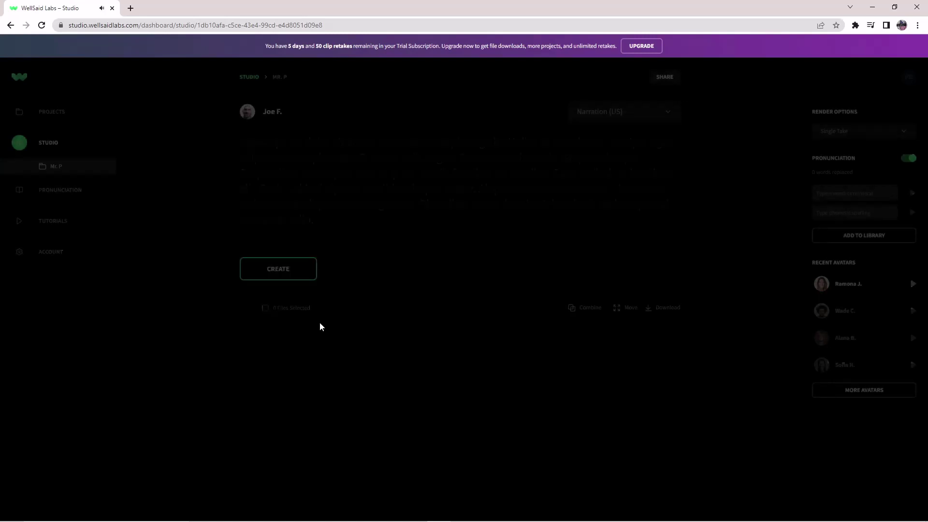
Step: Select Joe F. as the project voice, keeping the Narration (US) style
click(319, 326)
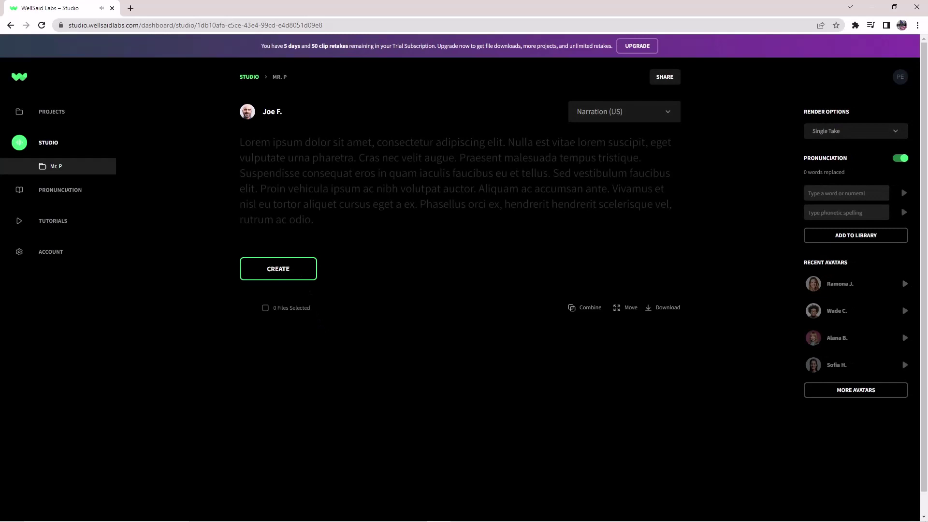
click(624, 117)
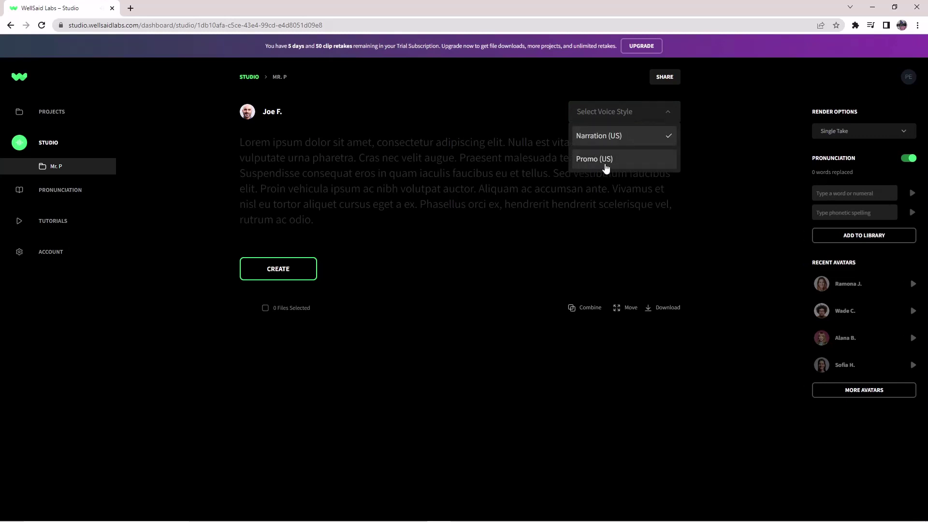
click(534, 118)
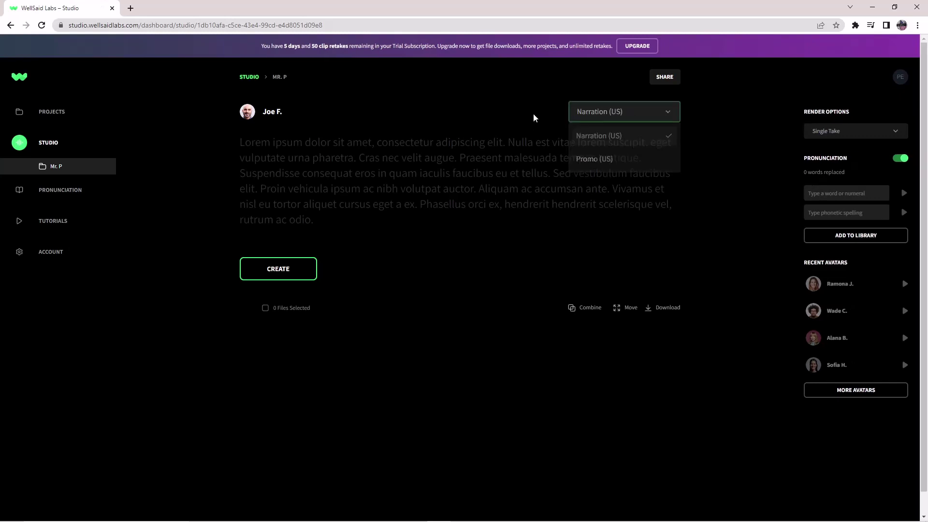
Step: Paste the 637-character documentary script into the editor
right_click(324, 145)
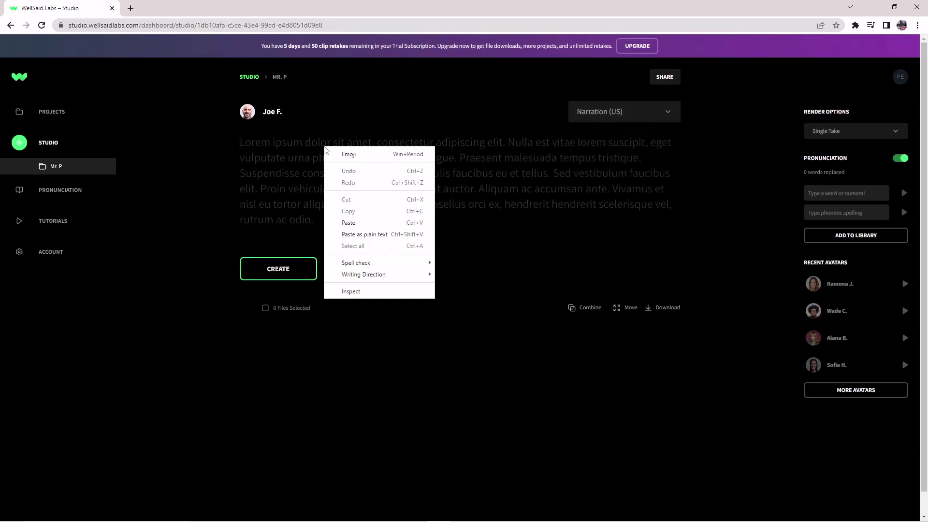
click(381, 213)
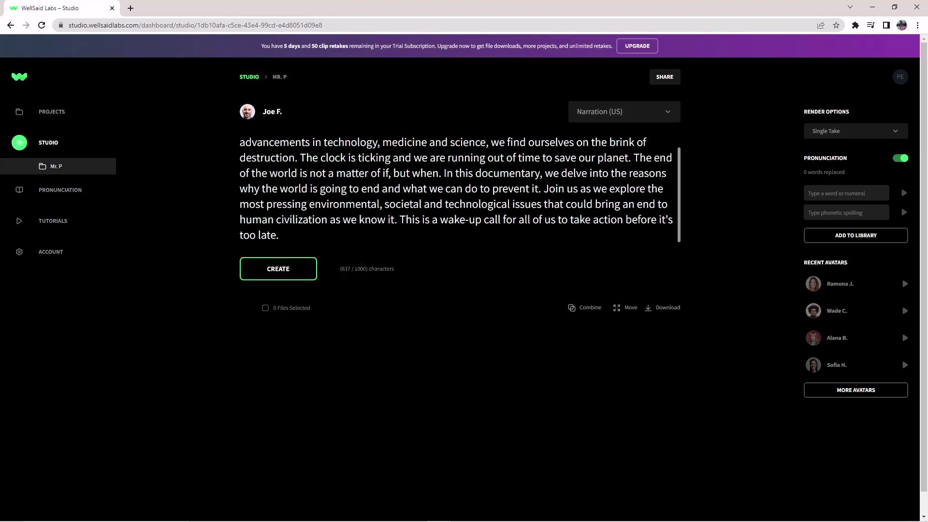
click(824, 133)
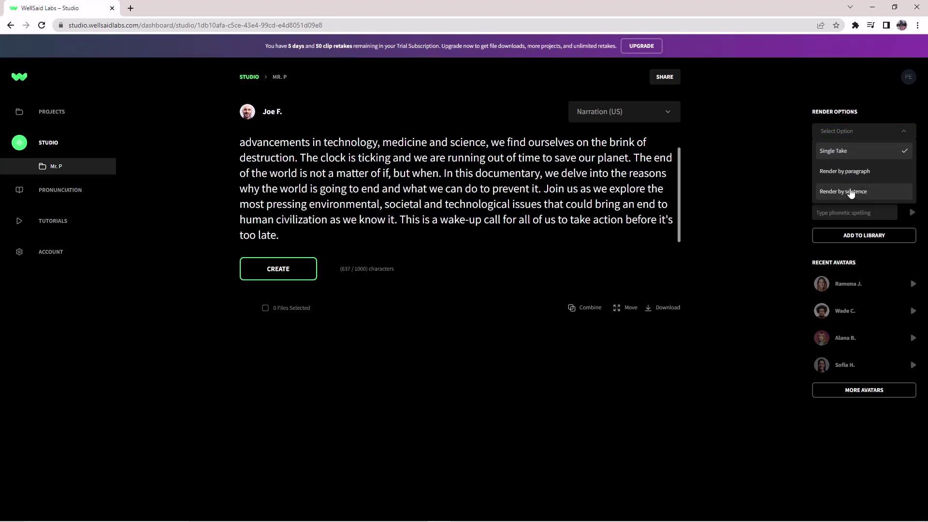
Step: Switch Render Options to Paragraph and scroll through all five script paragraphs
click(726, 179)
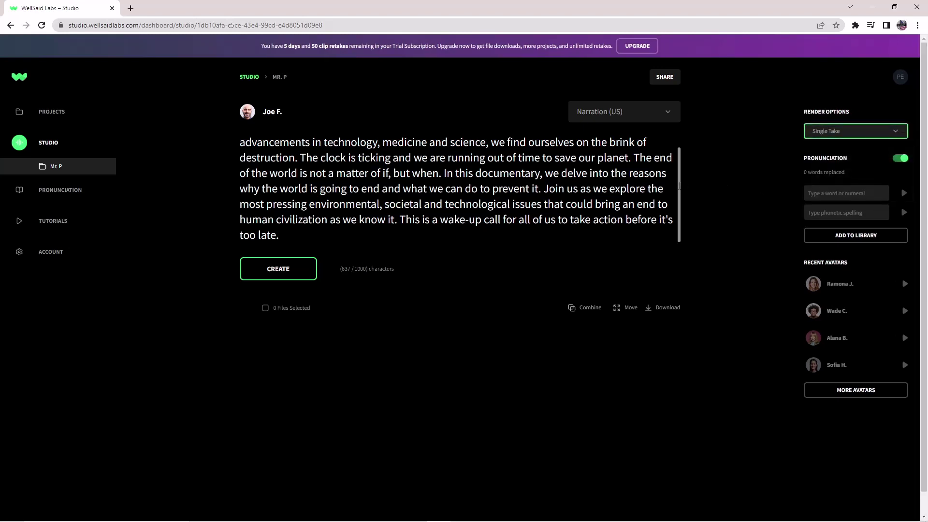
scroll(679, 168, up, 1)
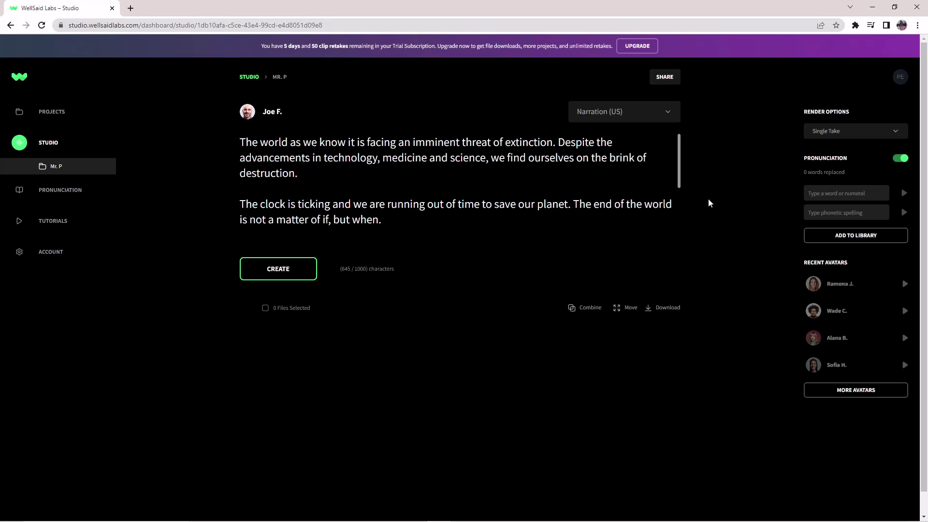
click(836, 132)
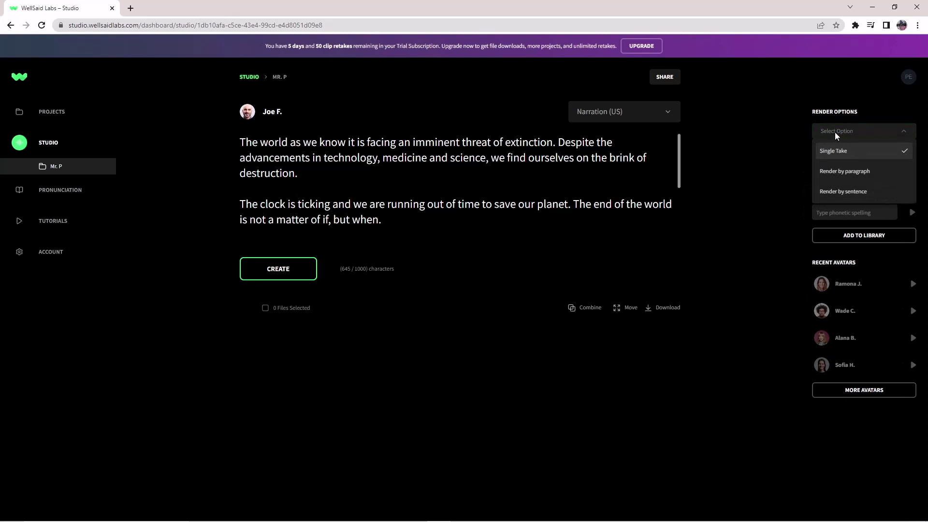
click(841, 175)
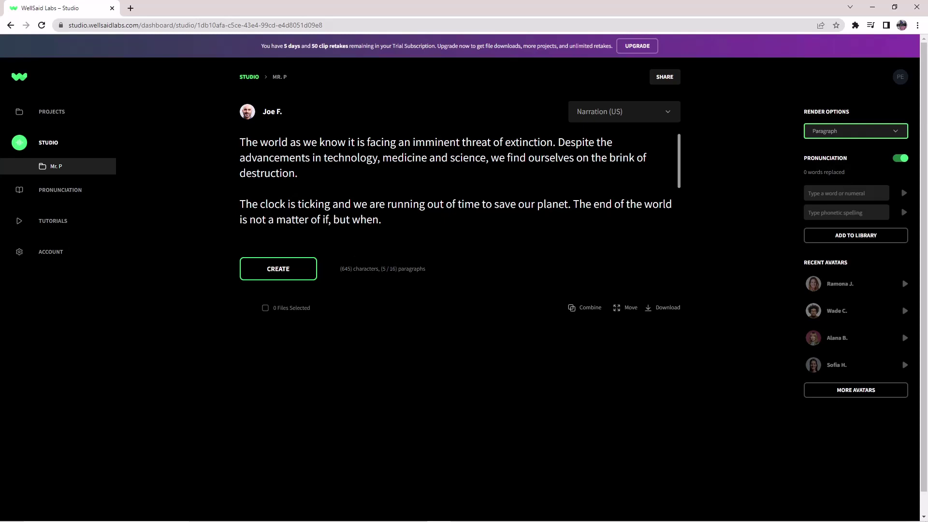
scroll(460, 184, down, 3)
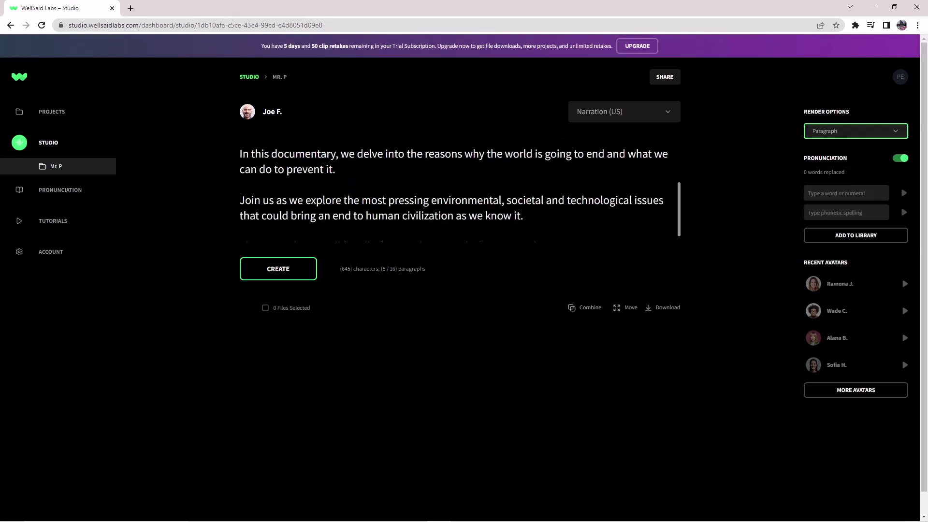
scroll(337, 201, down, 1)
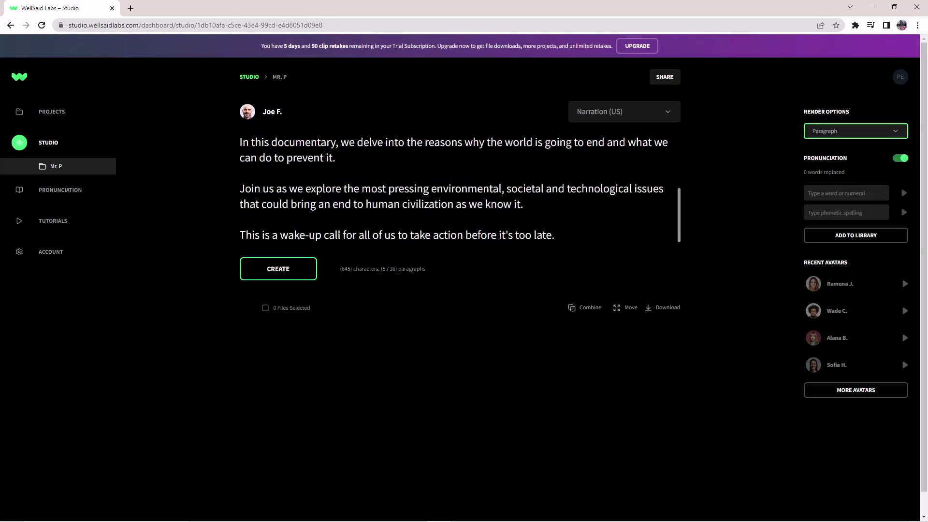
Step: Render paragraph clips JF-1 to JF-5, play JF-1, and try dragging its row
click(293, 273)
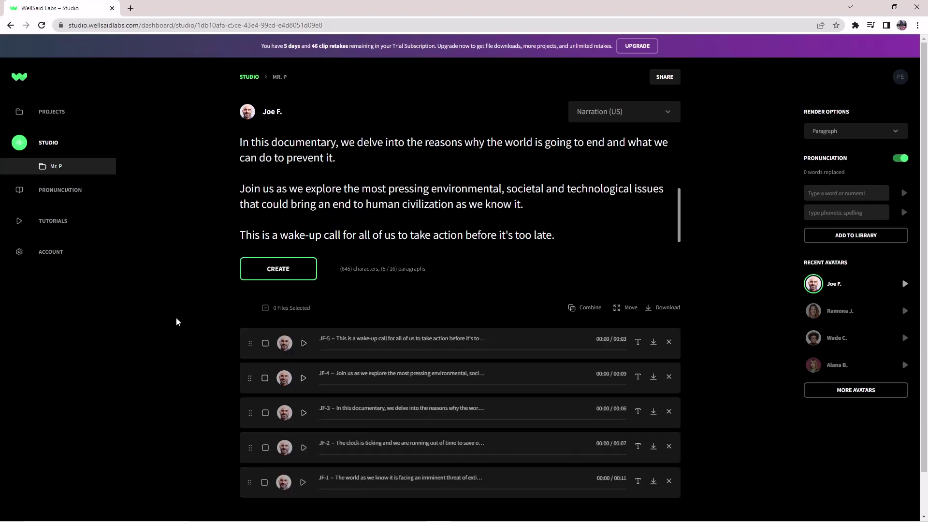
scroll(176, 319, down, 1)
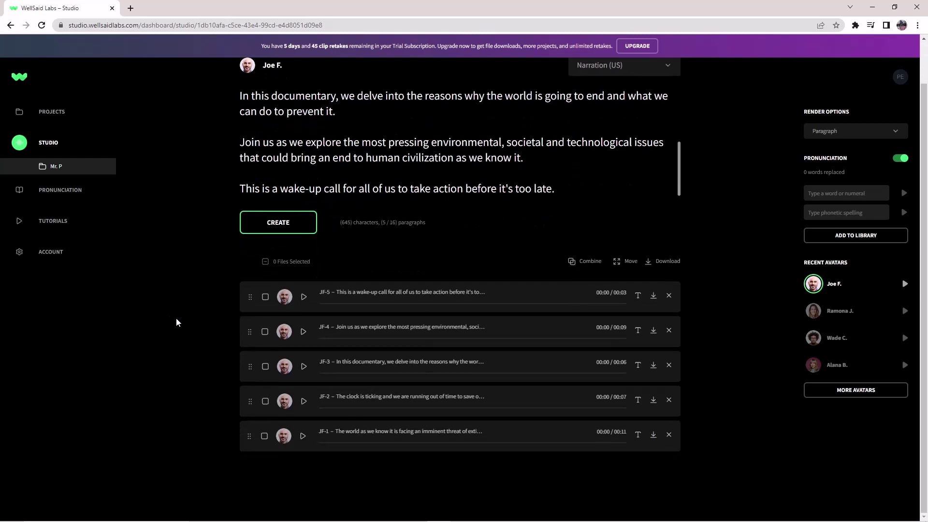
click(303, 438)
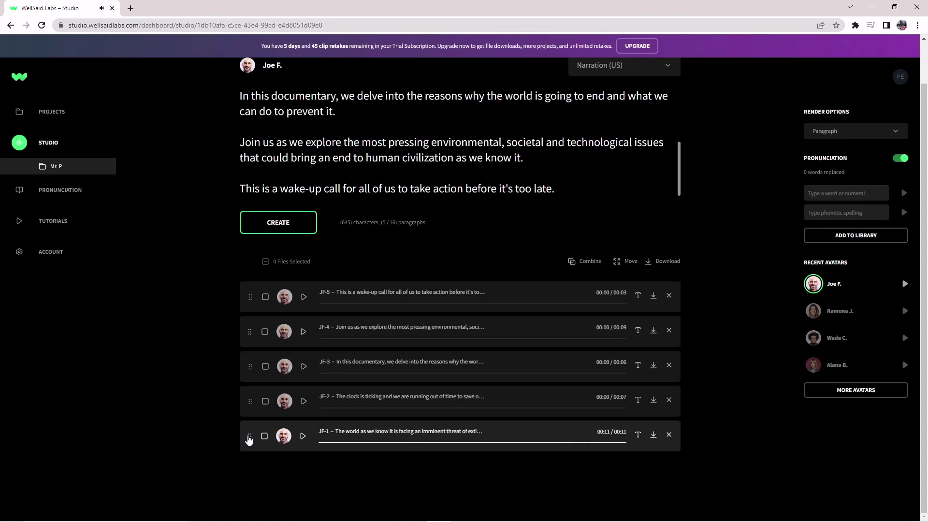
mouse_move(246, 437)
mouse_down()
mouse_move(245, 379)
mouse_move(248, 430)
mouse_up()
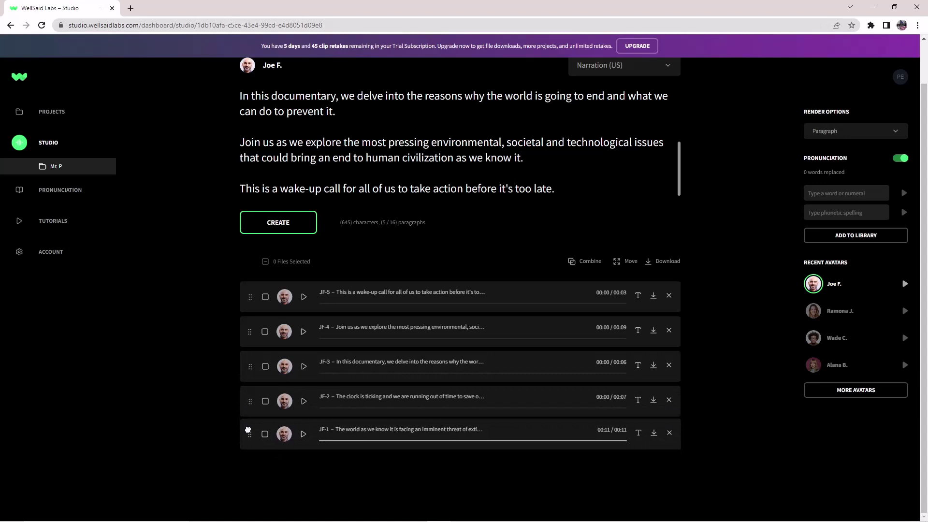
Step: Select all five paragraph clips, JF-5 through JF-1, for combining
click(265, 297)
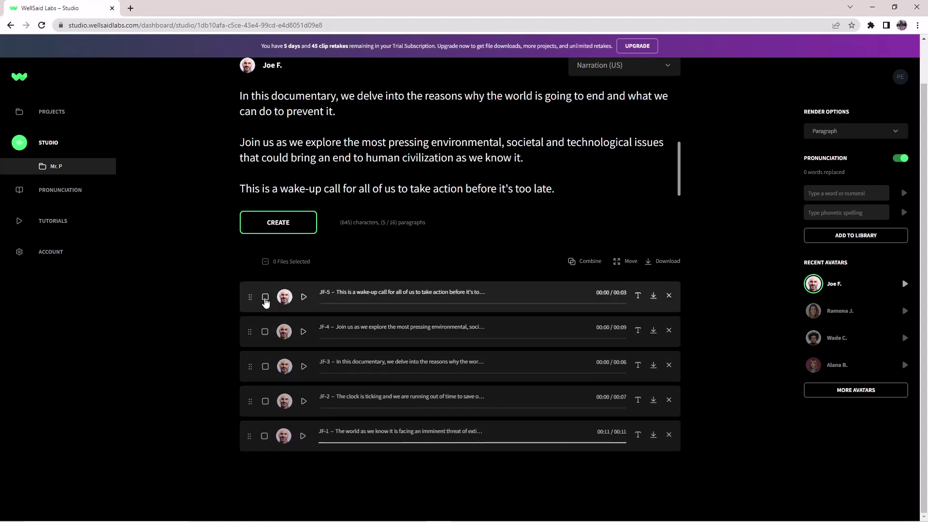
click(265, 332)
click(265, 366)
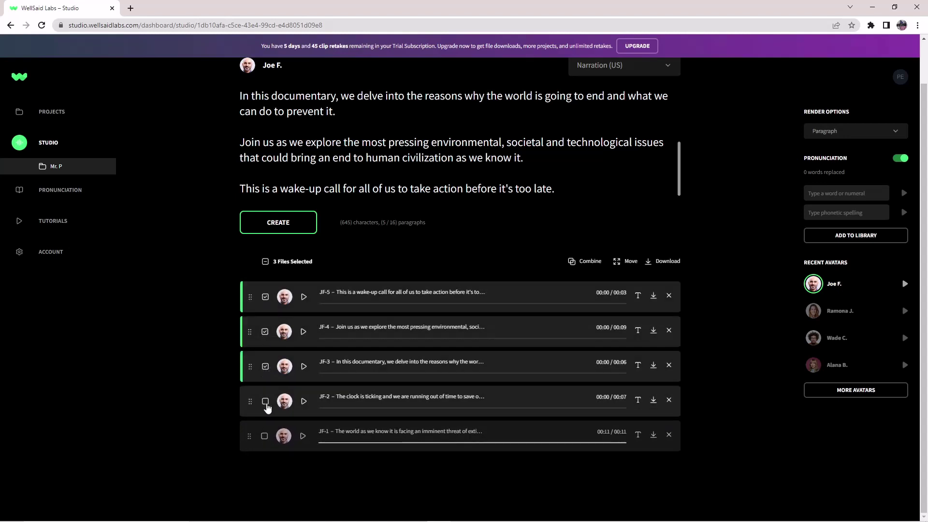
click(265, 402)
click(264, 436)
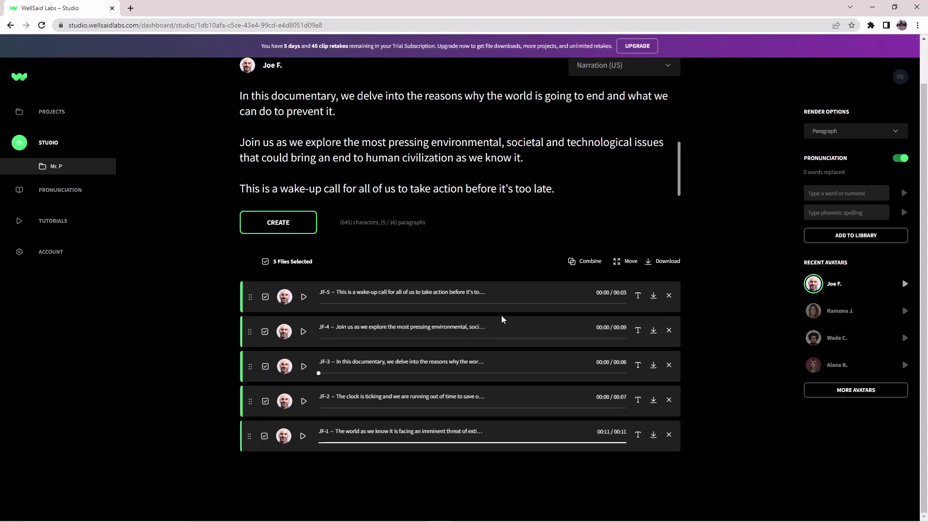
Step: Combine them into a clip named 'World is going to end' with Natural (0.8 seconds) pausing
click(582, 266)
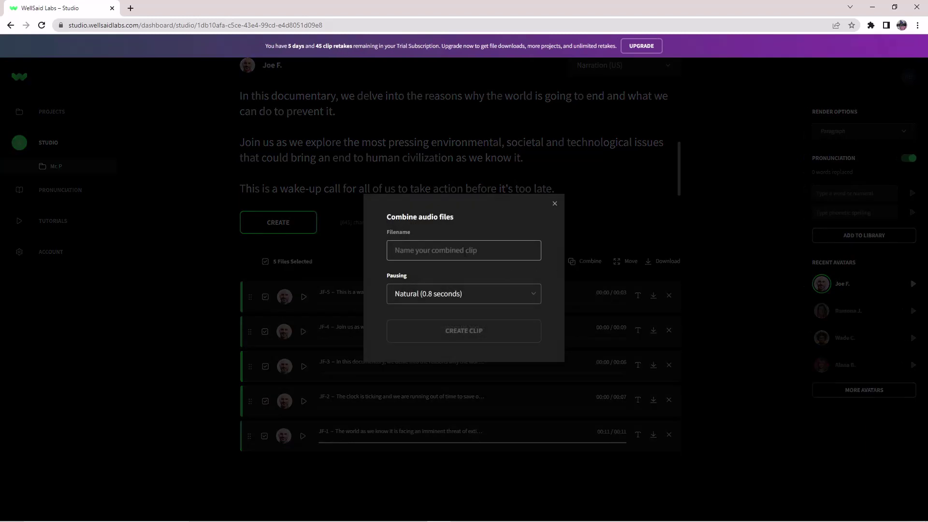
text(World)
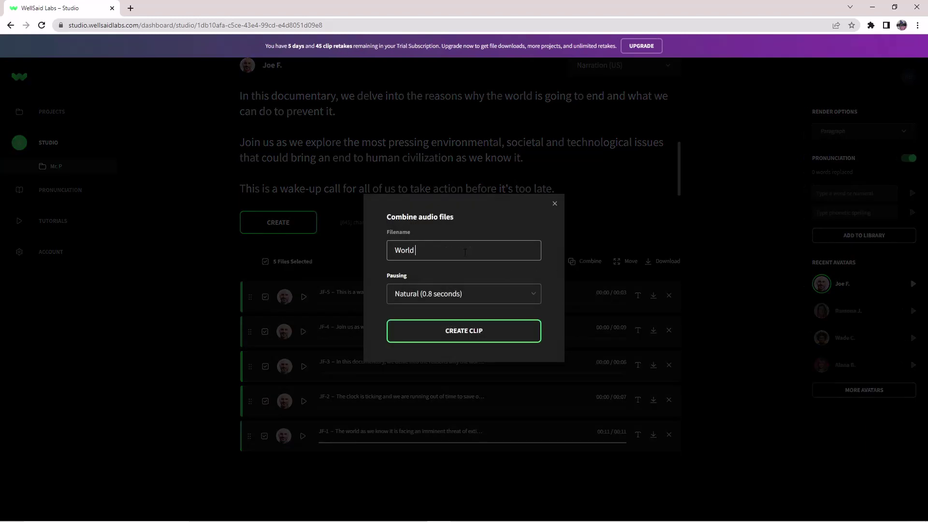
text( is going to end)
click(471, 298)
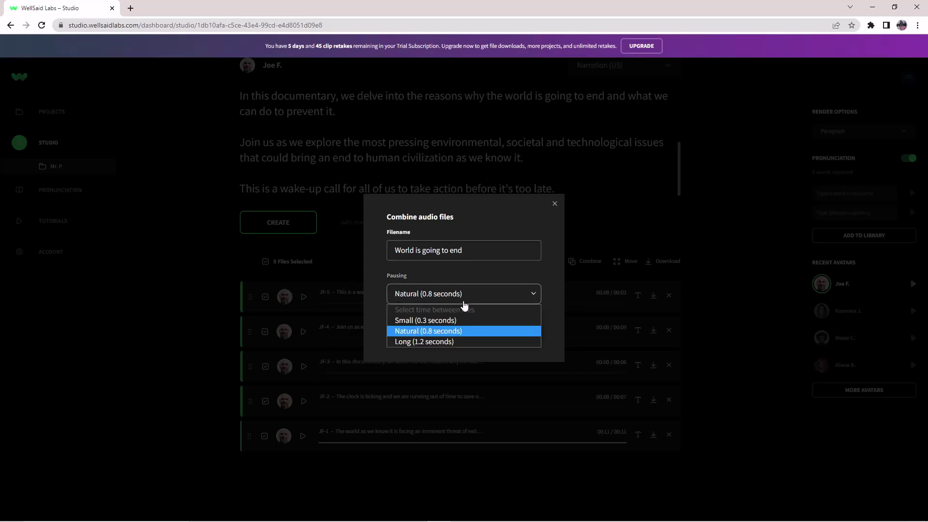
click(417, 333)
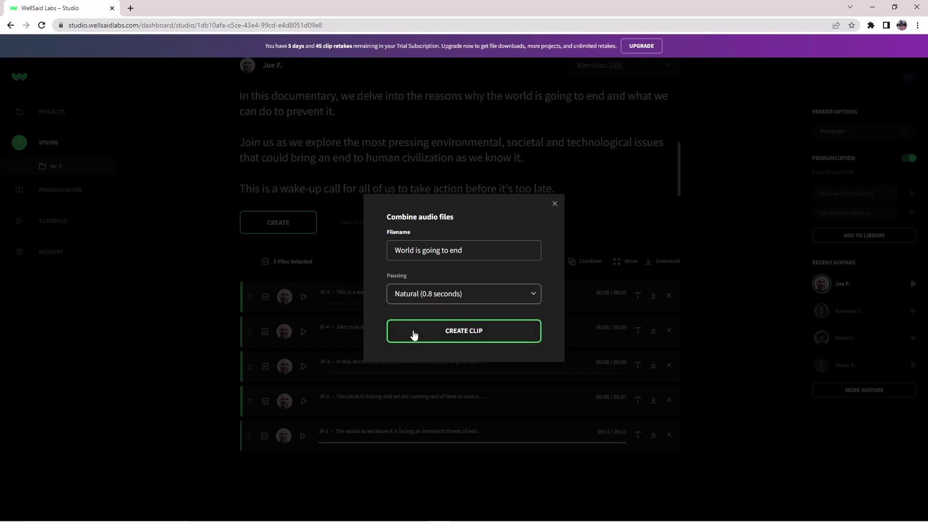
click(498, 332)
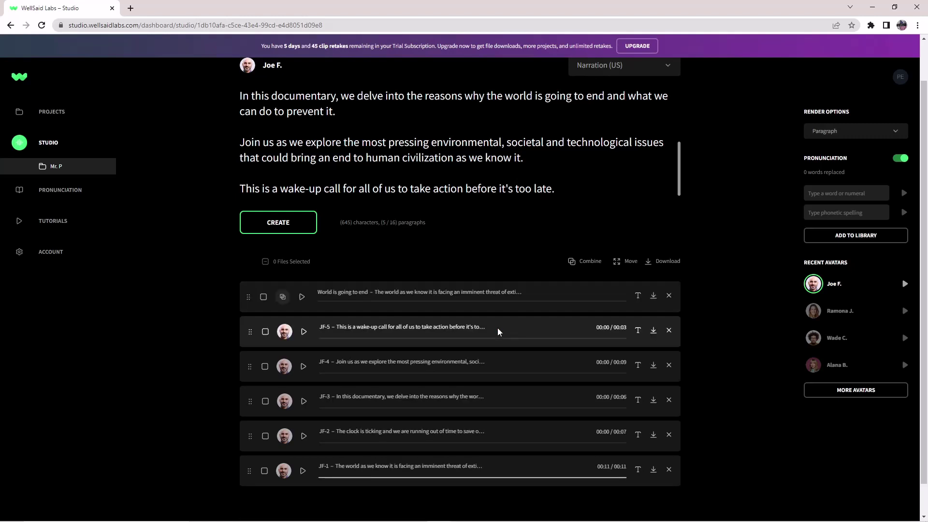
Step: Play the combined 'World is going to end' clip through its full 42 seconds
click(302, 297)
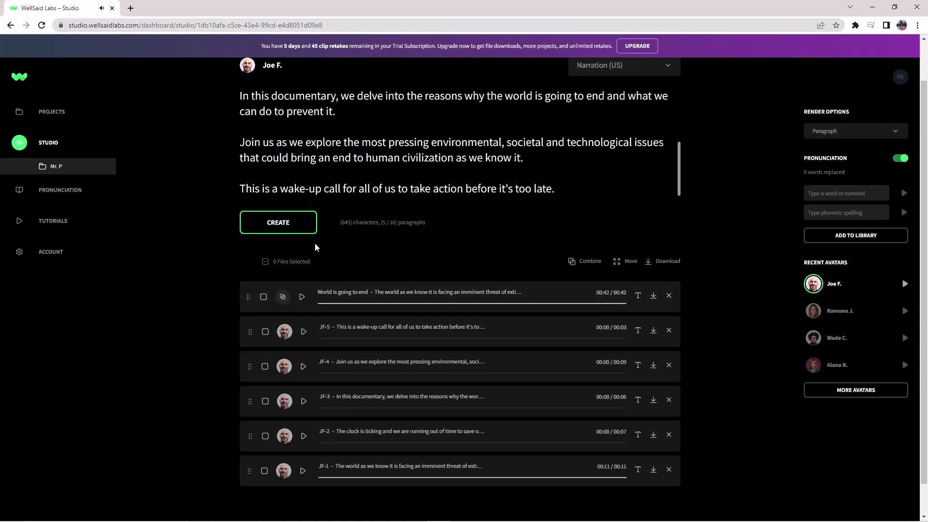
Step: Delete clips JF-1 to JF-5, then show the combined clip's MP3, WAV and OGG download formats
click(669, 470)
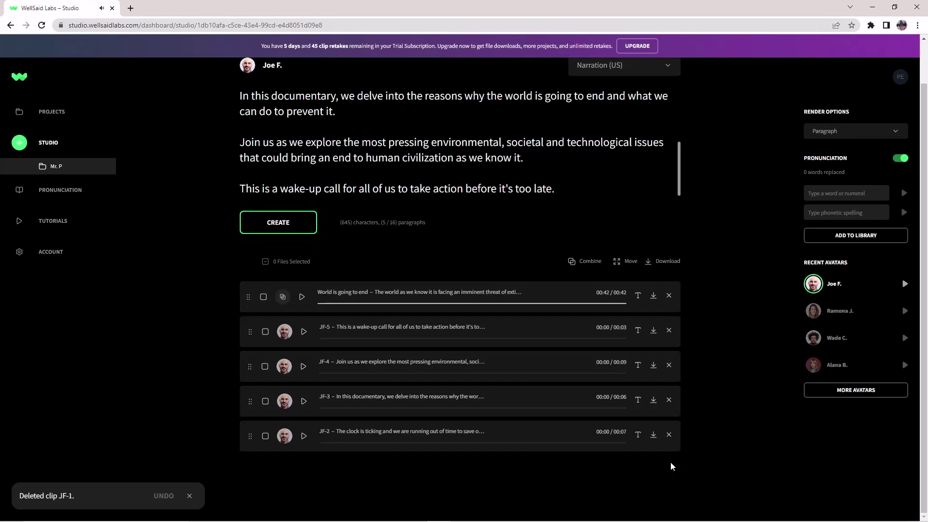
click(669, 434)
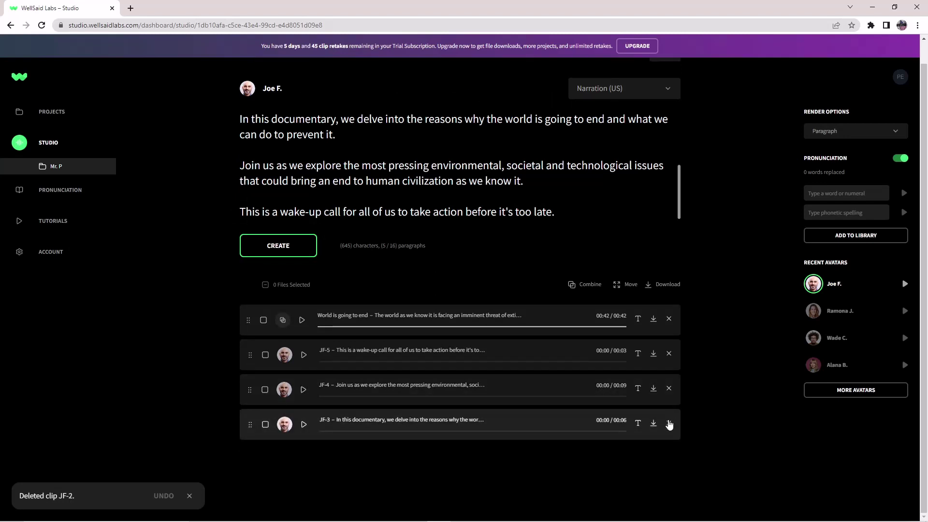
click(670, 424)
click(669, 389)
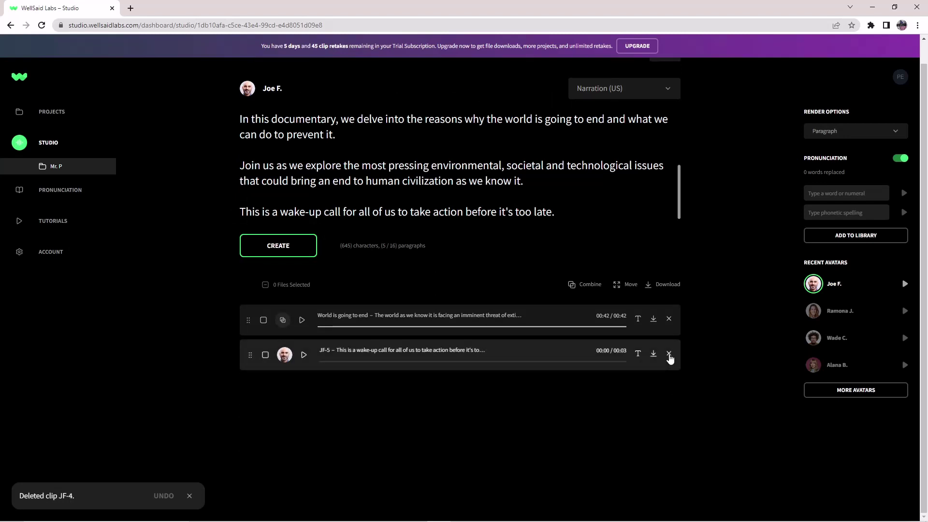
click(669, 353)
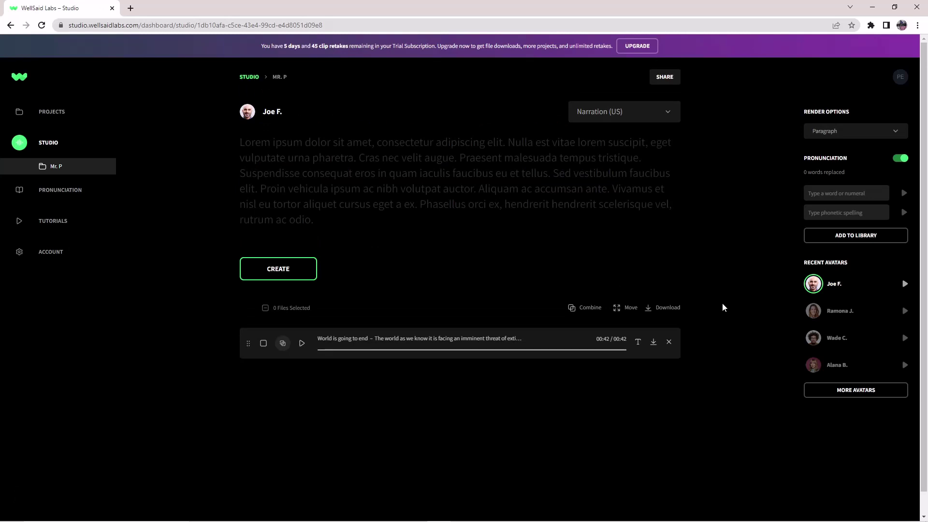
click(639, 345)
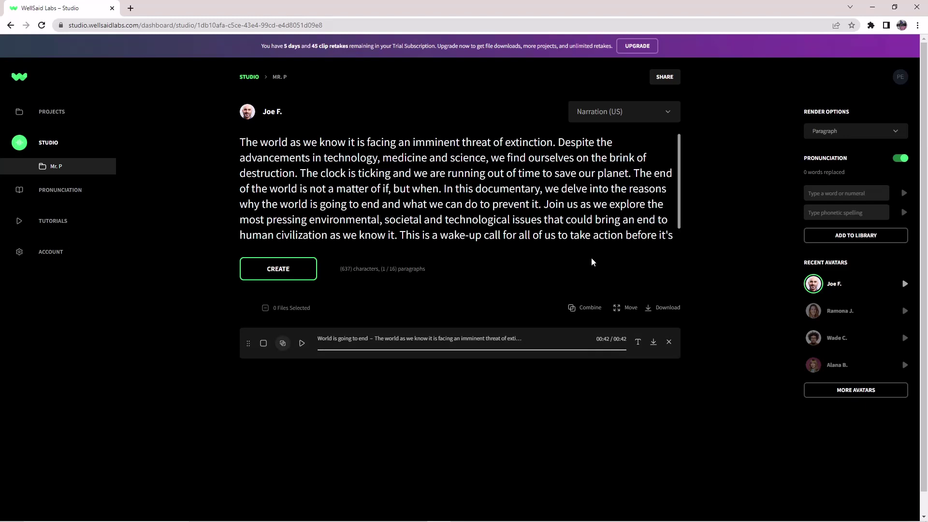
click(654, 342)
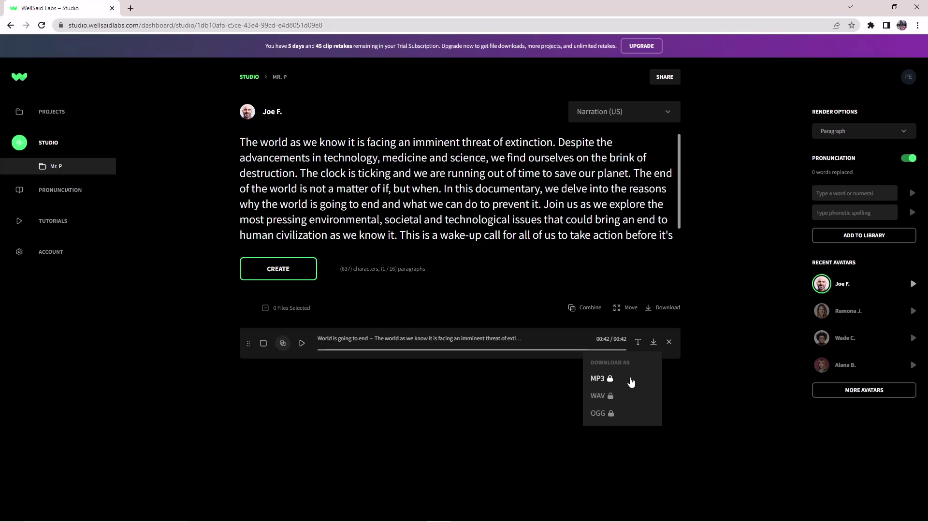
Step: Close the locked MP3, WAV and OGG download list without downloading
click(762, 291)
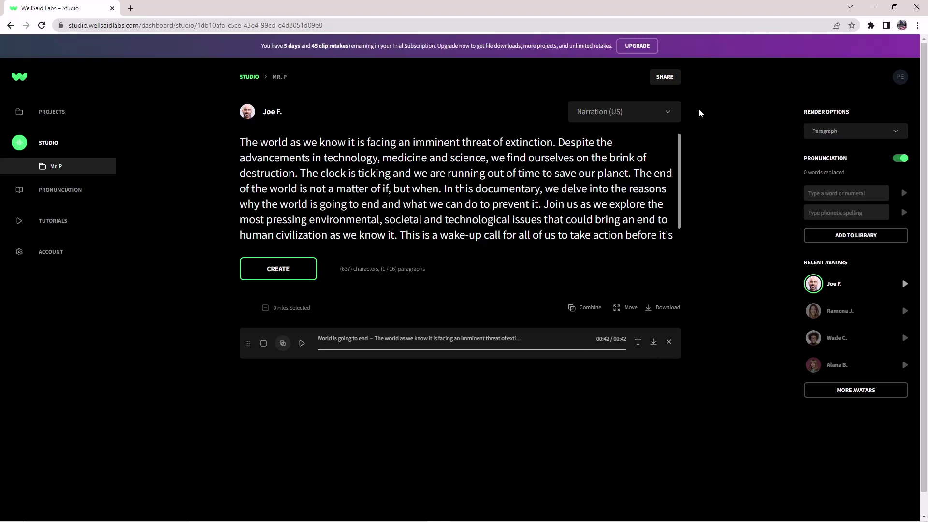
Step: Copy the Mr. P project's anyone-with-link share URL and close the sharing panel
click(668, 78)
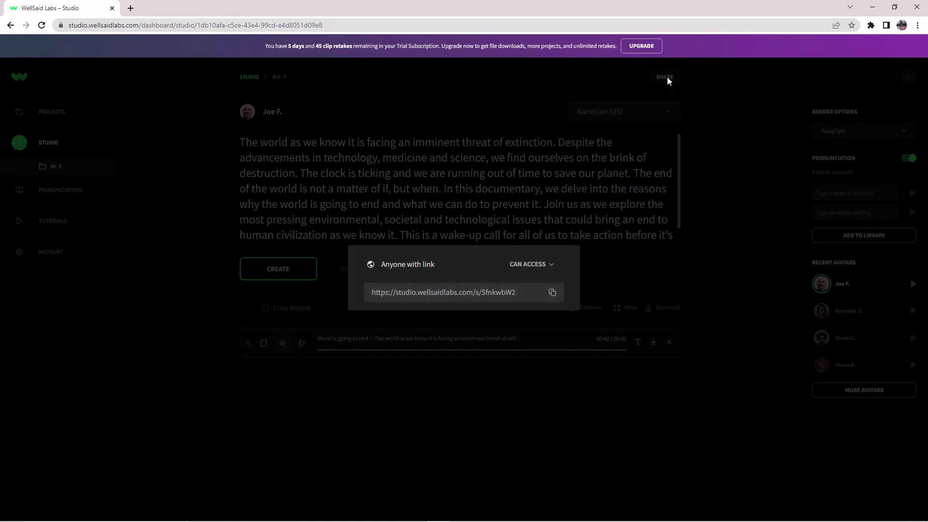
click(553, 294)
click(692, 274)
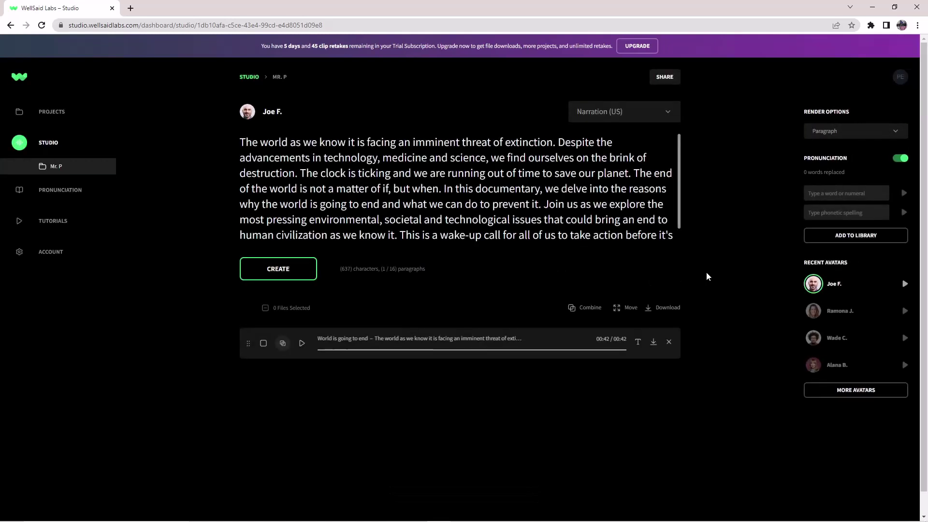